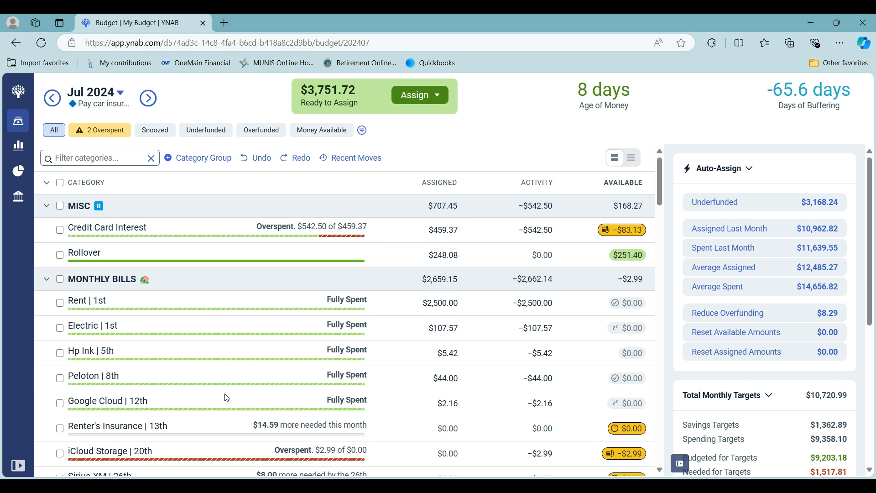
# Step: Review the July inflow transactions in the Inflow Account and Bills account registers, and return to the July 2024 budget
pyautogui.click(16, 470)
pyautogui.click(68, 244)
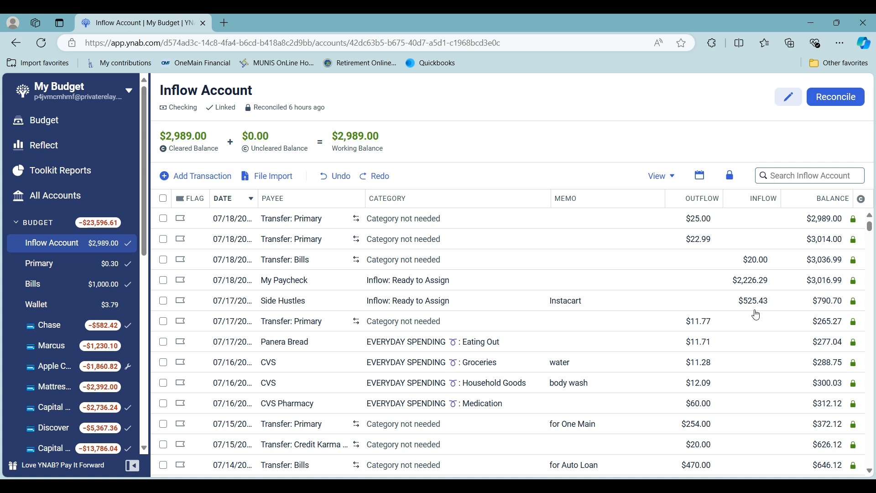
pyautogui.scroll(-8, 756, 315)
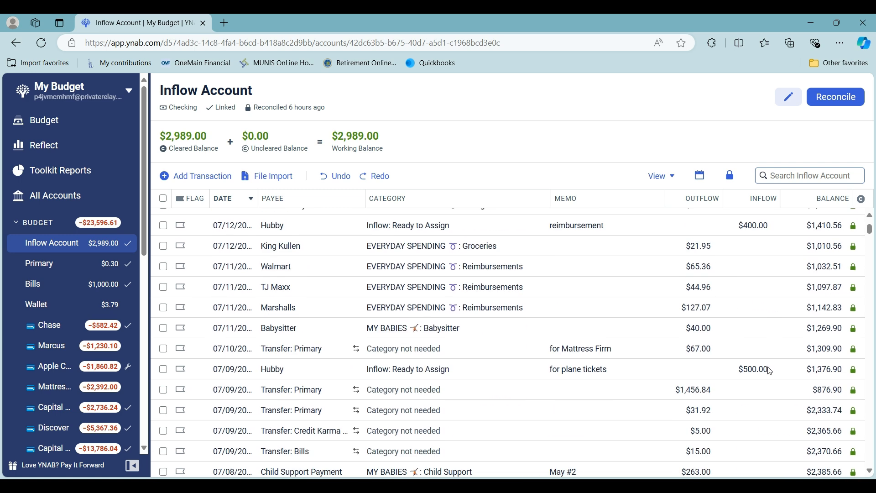
pyautogui.scroll(-3, 766, 392)
pyautogui.click(758, 400)
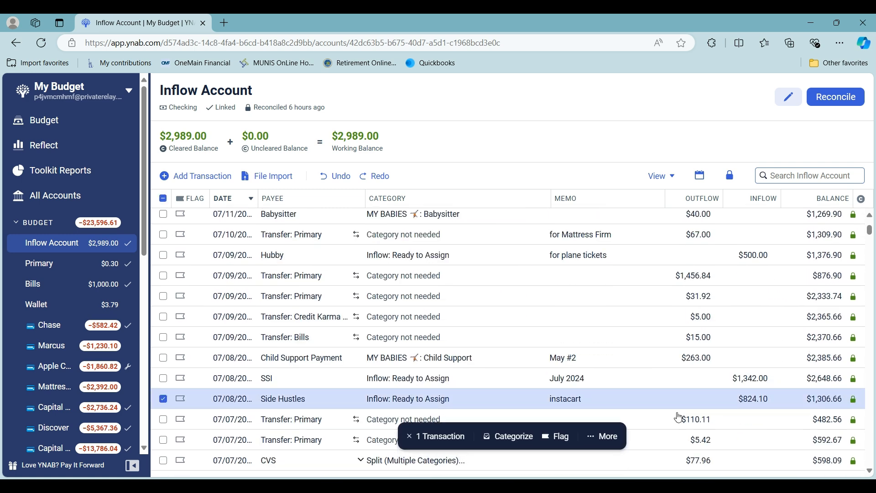
pyautogui.click(164, 399)
pyautogui.scroll(3, 588, 301)
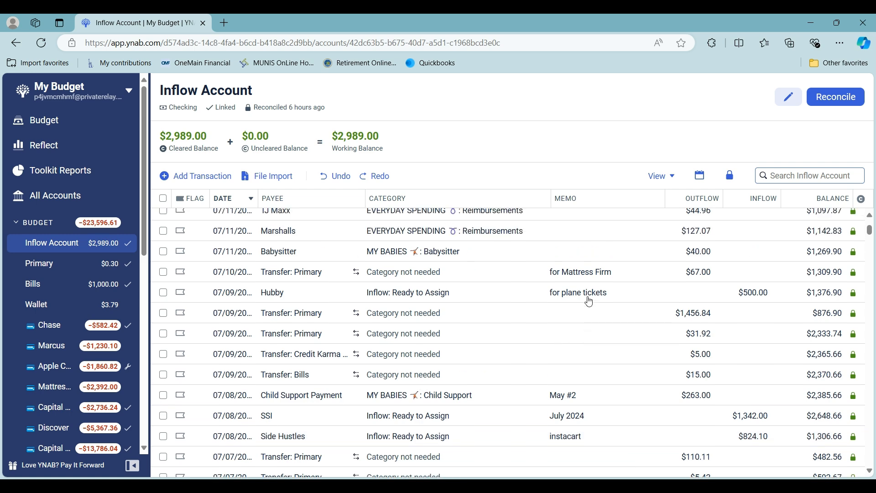
pyautogui.scroll(5, 588, 301)
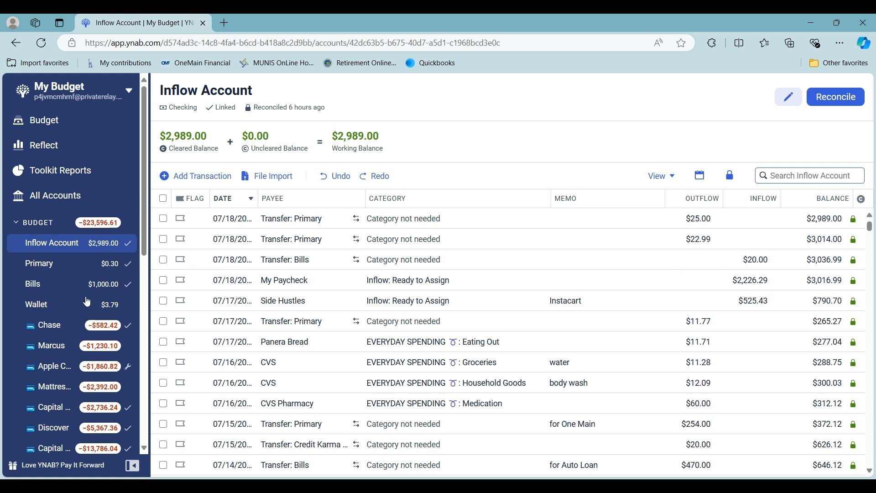
pyautogui.click(53, 285)
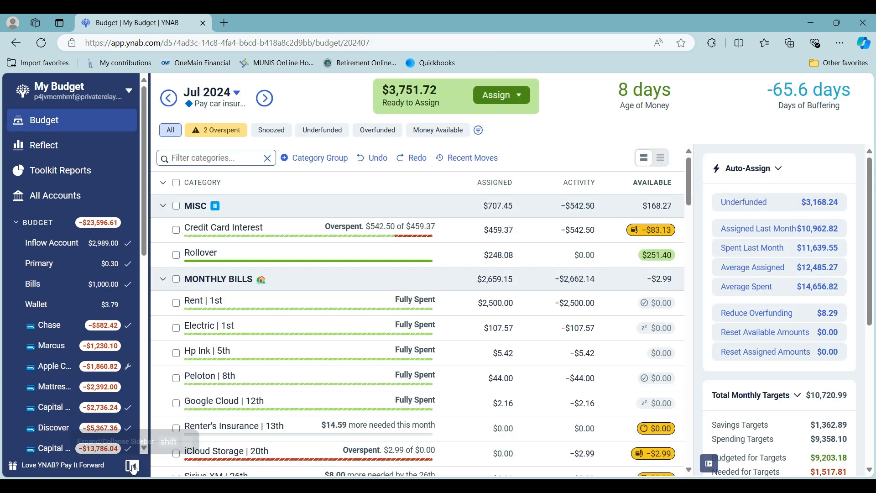
pyautogui.click(139, 463)
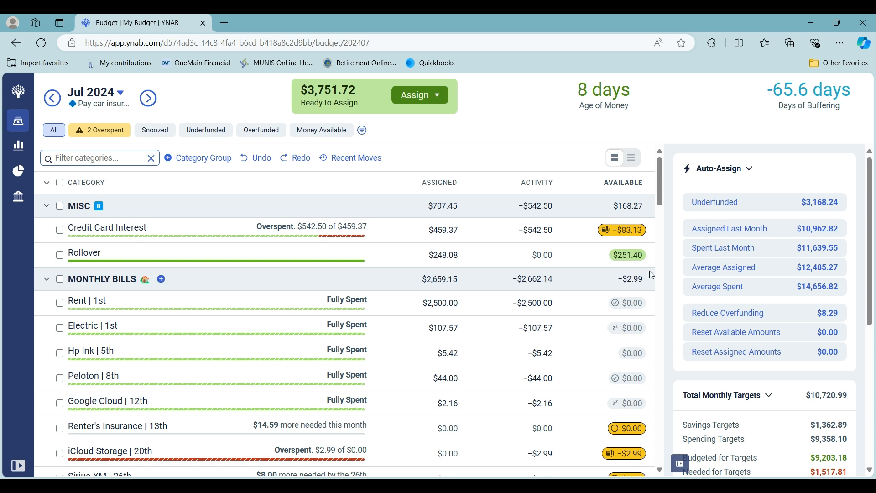
# Step: Move the $251.40 available in the Rollover category to Inflow: Ready to Assign
pyautogui.click(630, 259)
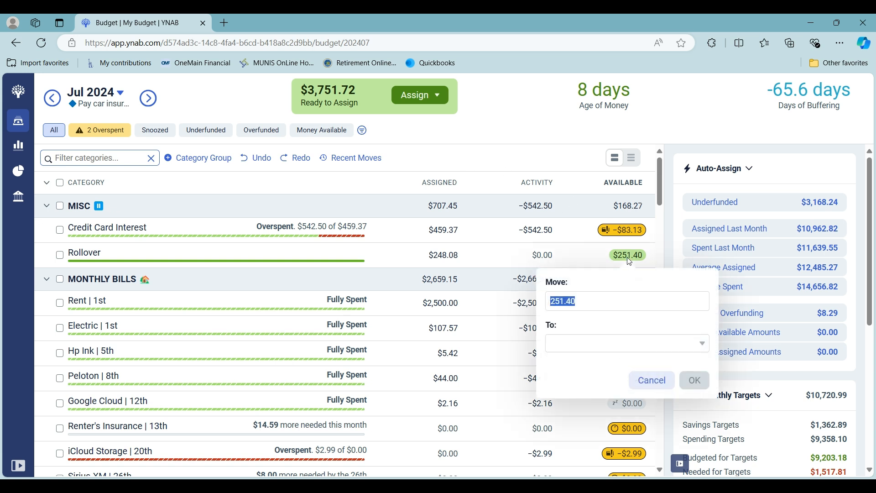
pyautogui.click(580, 344)
pyautogui.click(623, 146)
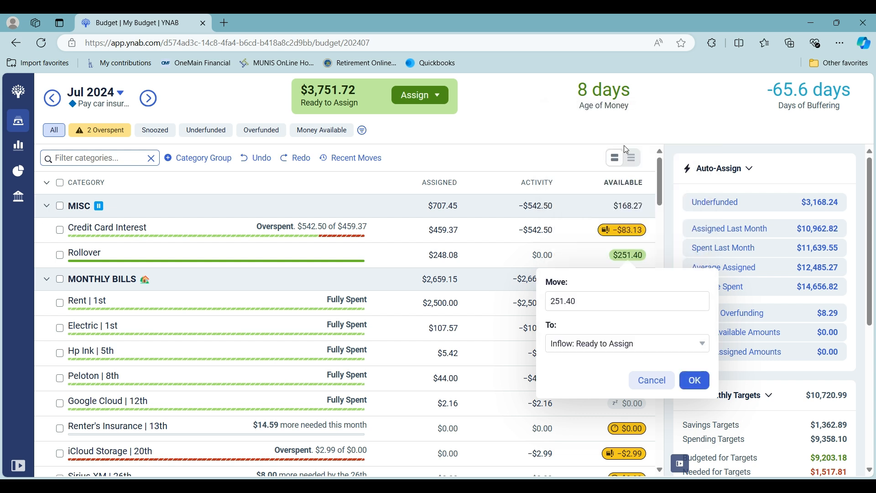
pyautogui.click(696, 379)
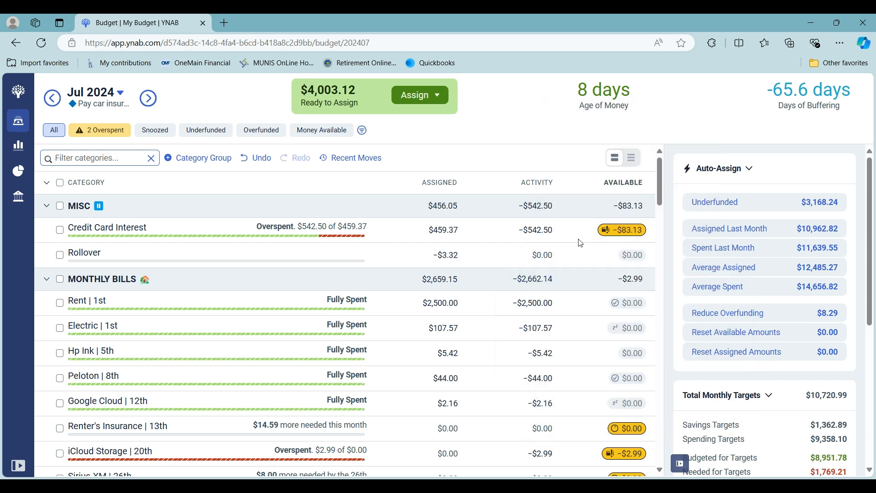
# Step: Filter the budget to overspent categories and cover the Credit Card Interest overspending with Ready to Assign
pyautogui.click(104, 133)
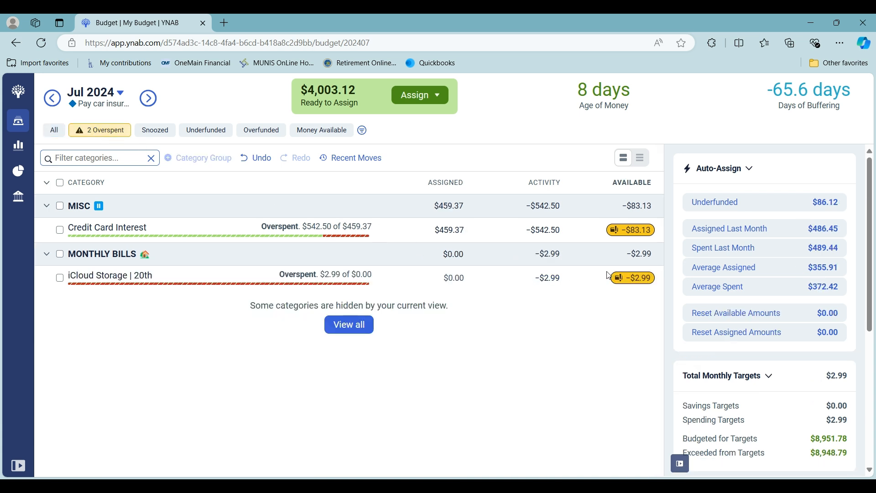
pyautogui.click(633, 238)
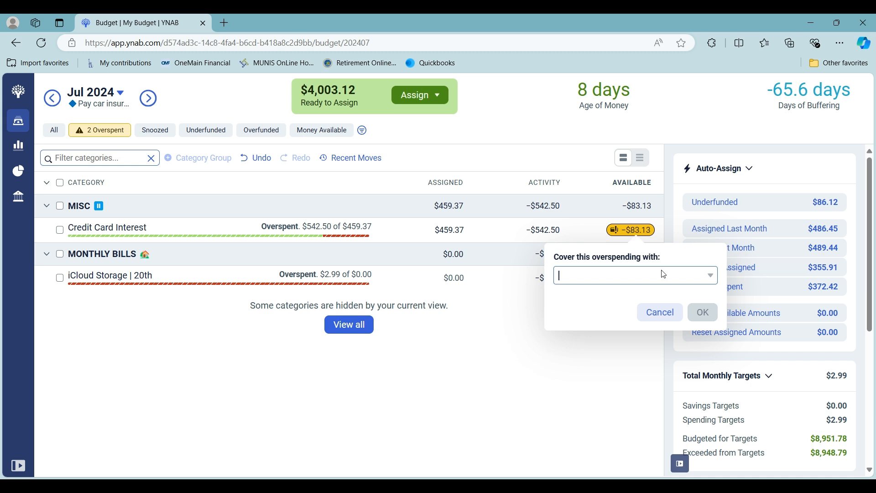
pyautogui.click(675, 336)
pyautogui.click(700, 312)
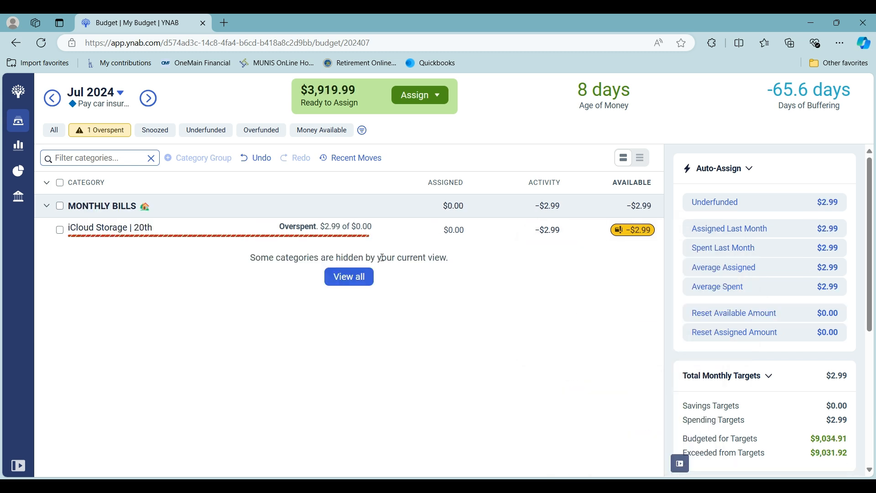
# Step: Cover the iCloud Storage overspending with Ready to Assign and show all budget categories again
pyautogui.click(637, 231)
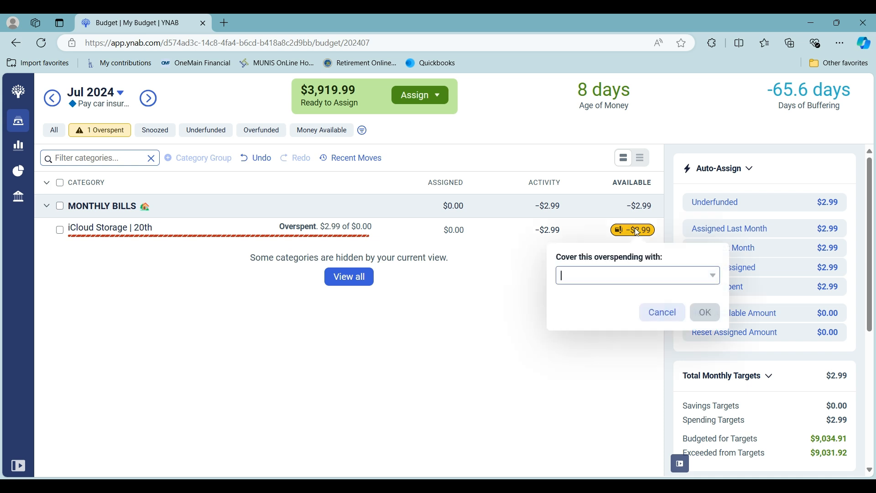
pyautogui.click(657, 275)
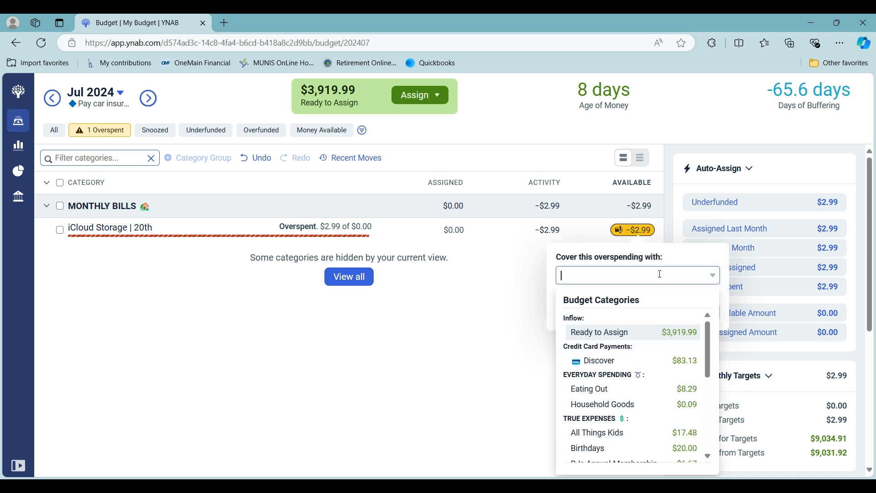
pyautogui.click(686, 333)
pyautogui.click(705, 314)
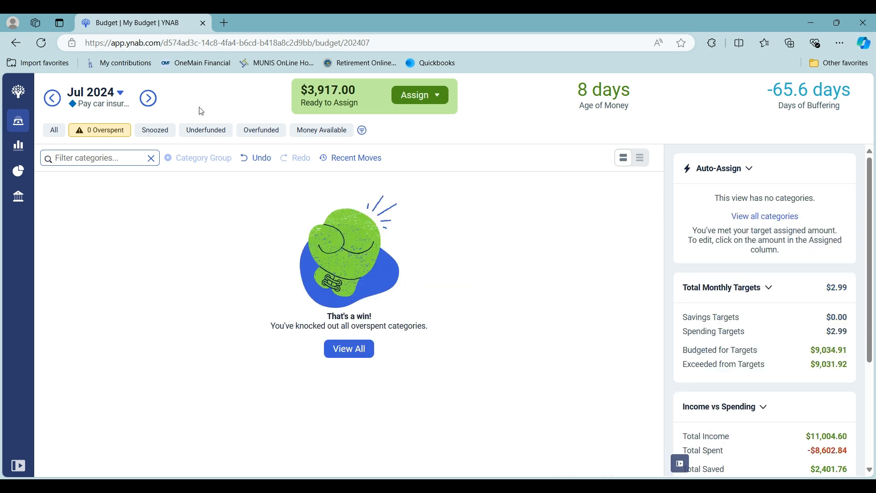
pyautogui.click(55, 131)
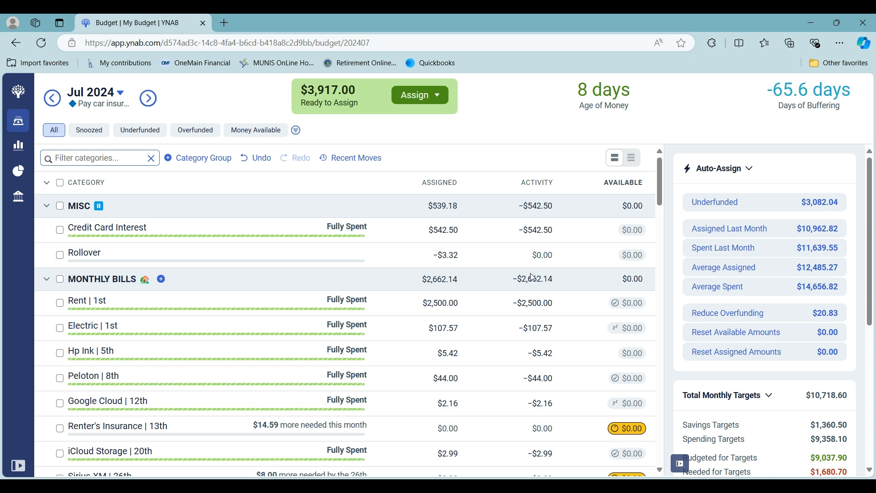
# Step: Auto-assign the underfunded amount of $14.59 to the Renter's Insurance category under Monthly Bills
pyautogui.scroll(-1, 532, 277)
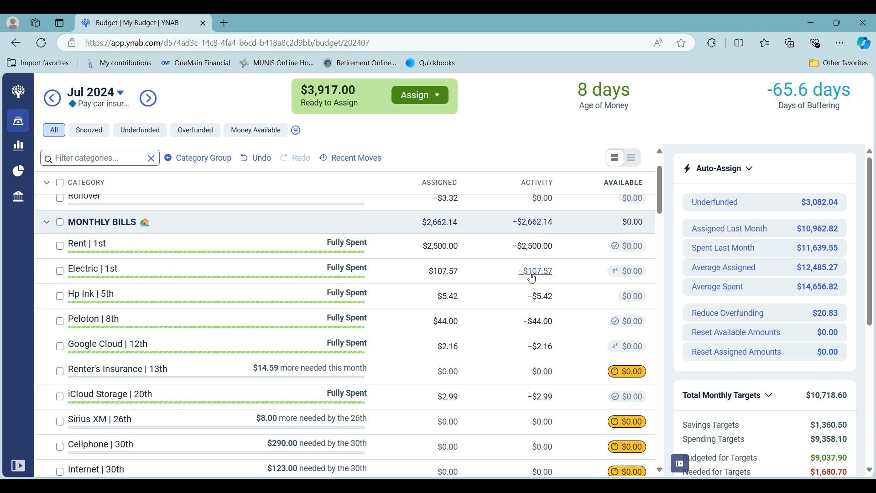
pyautogui.scroll(-1, 532, 277)
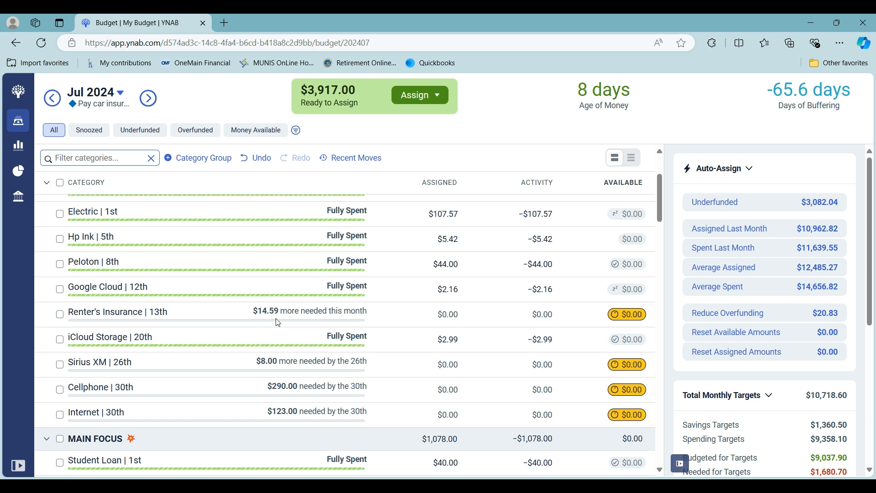
pyautogui.click(64, 316)
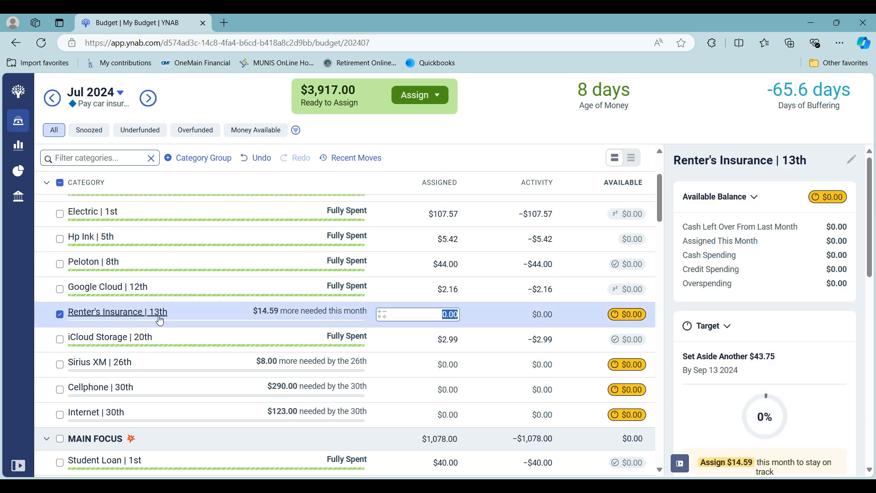
pyautogui.scroll(-3, 747, 404)
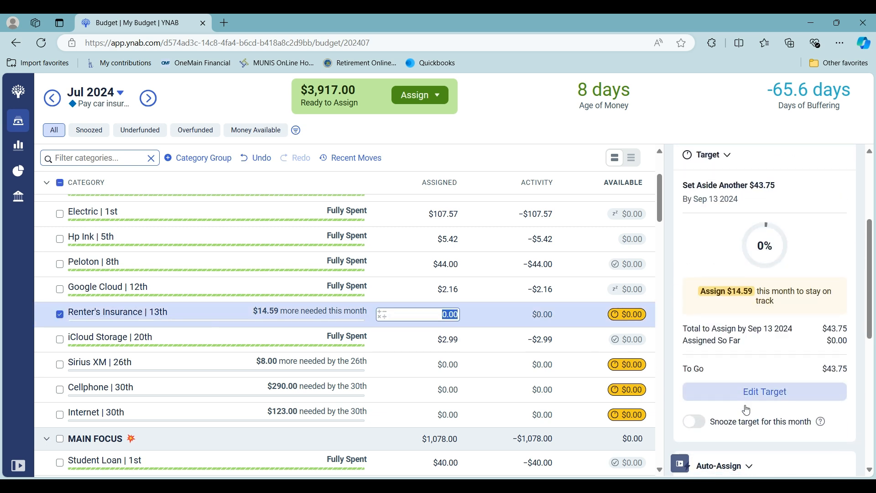
pyautogui.scroll(-2, 747, 404)
pyautogui.click(789, 442)
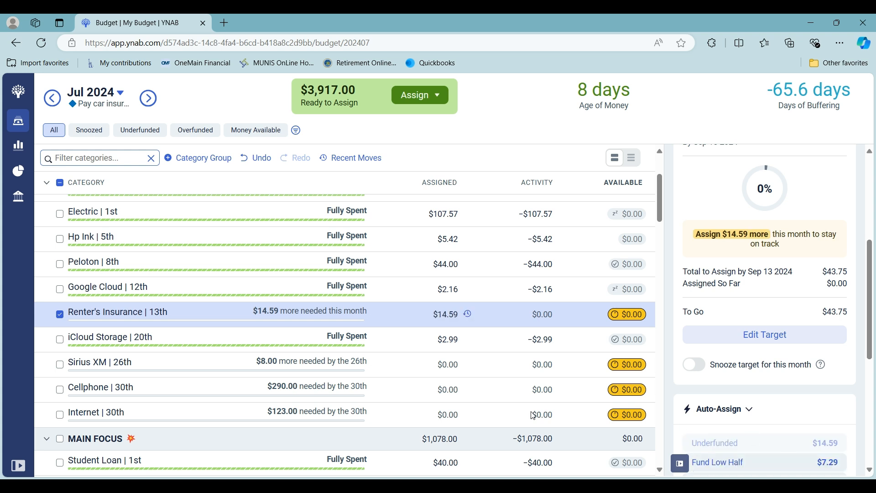
# Step: Assign $8.00 to the Sirius XM category under Monthly Bills
pyautogui.click(421, 363)
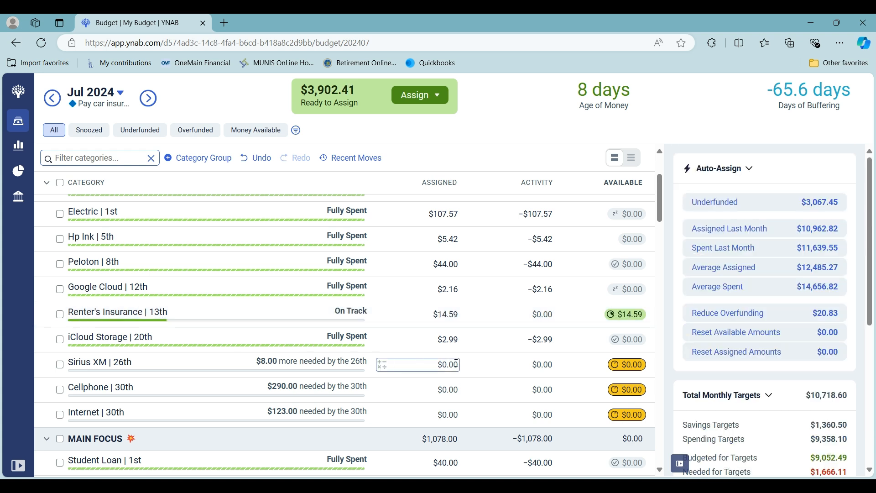
pyautogui.scroll(-3, 504, 361)
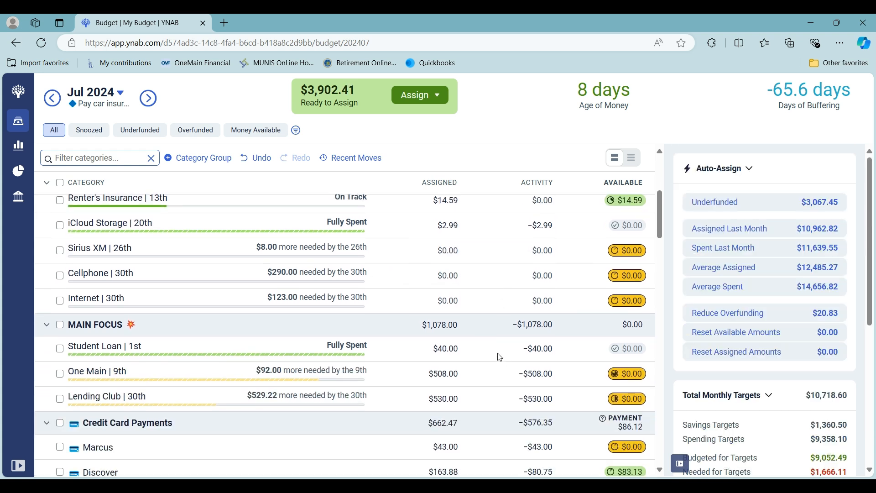
pyautogui.click(433, 250)
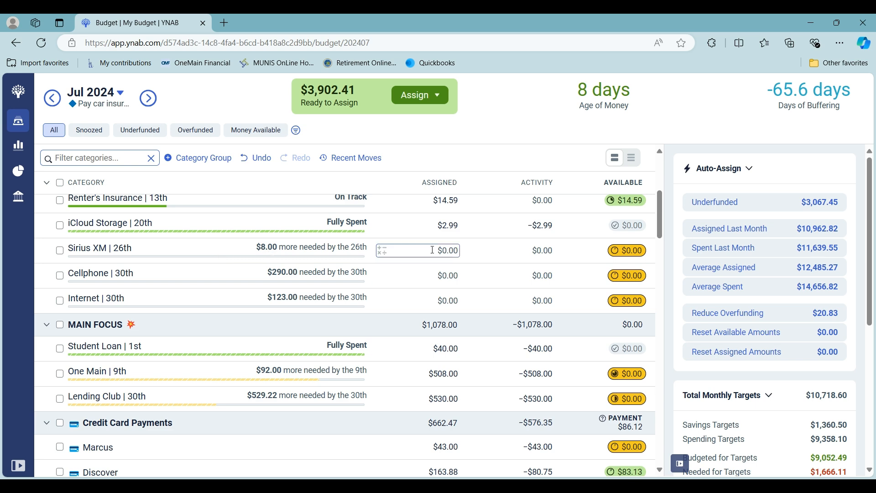
pyautogui.click(59, 251)
pyautogui.scroll(-2, 732, 427)
pyautogui.scroll(-2, 732, 427)
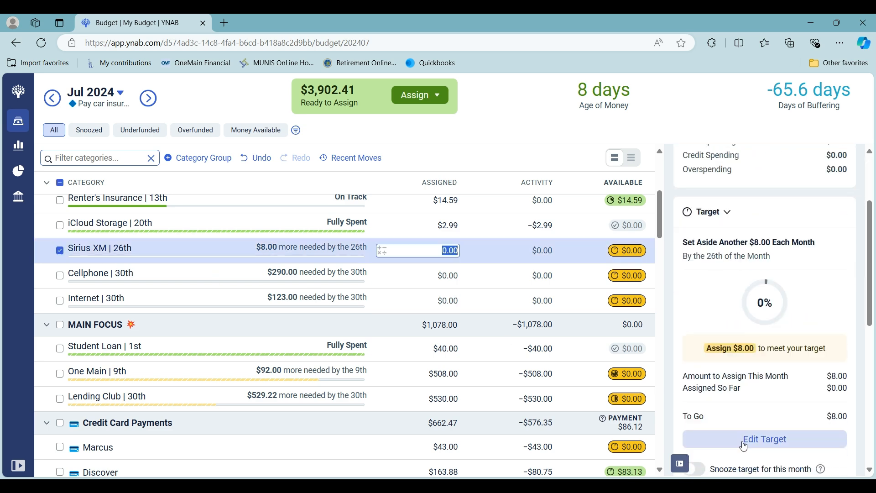
pyautogui.write('8')
pyautogui.press('Return')
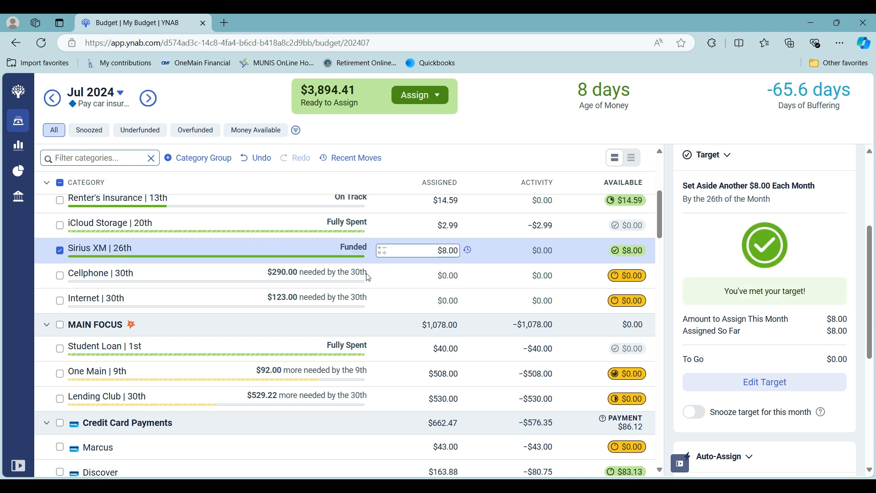
# Step: Assign $263.00 to the Cellphone category alone, and clear the category selection
pyautogui.click(59, 275)
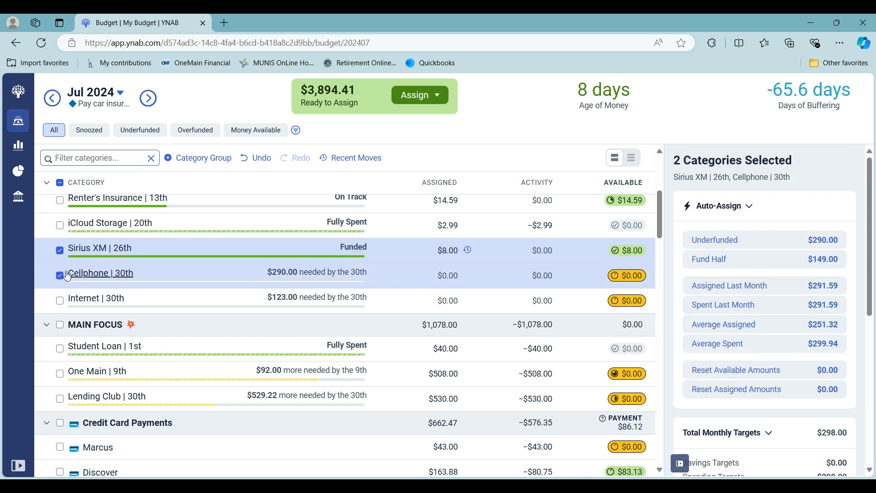
pyautogui.click(59, 250)
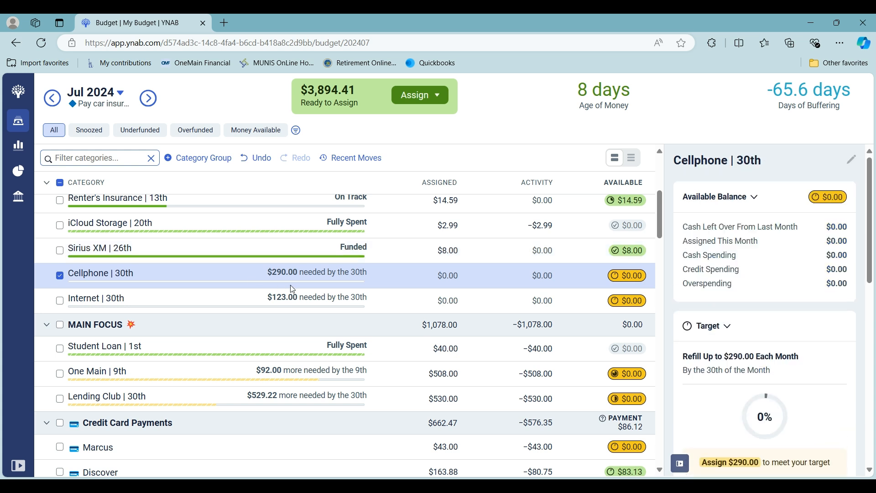
pyautogui.click(426, 273)
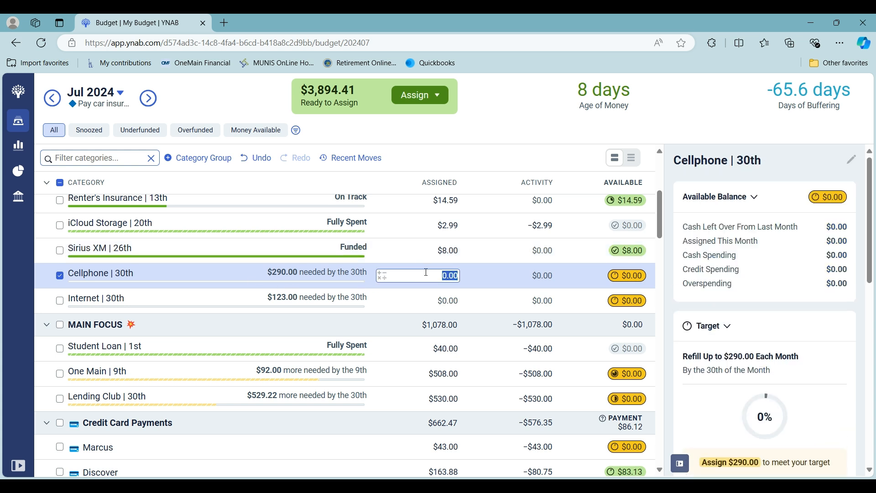
pyautogui.write('263')
pyautogui.press('Return')
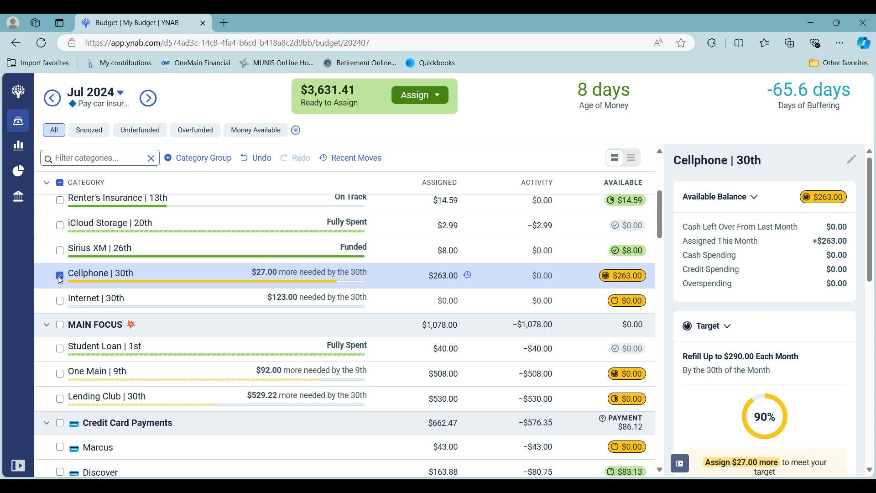
pyautogui.click(59, 276)
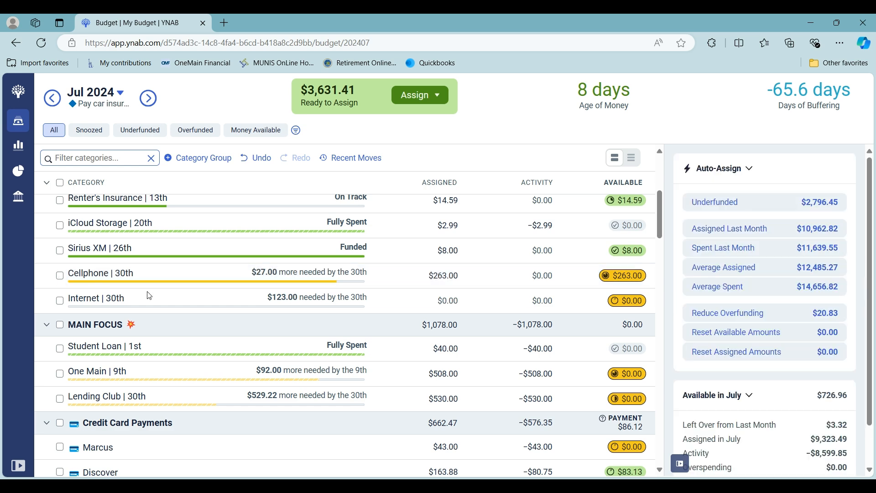
# Step: Snooze the Cellphone category's target for this month and deselect the category
pyautogui.click(66, 276)
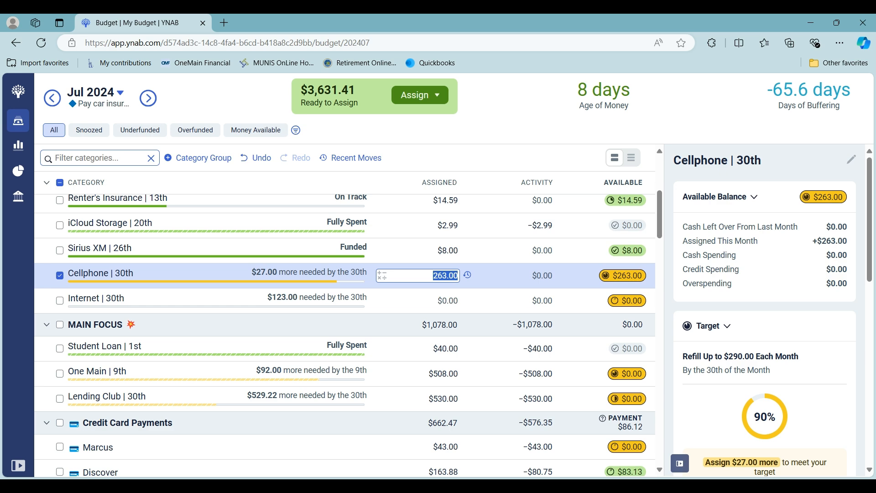
pyautogui.scroll(-6, 728, 444)
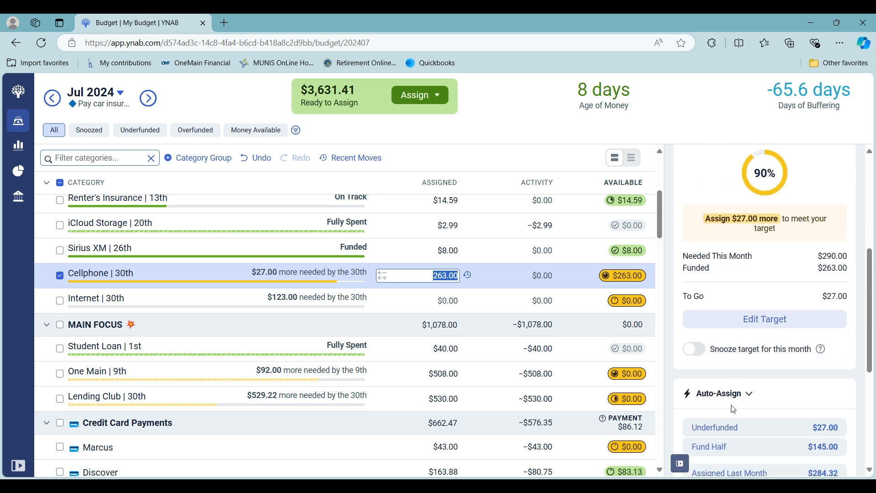
pyautogui.click(695, 308)
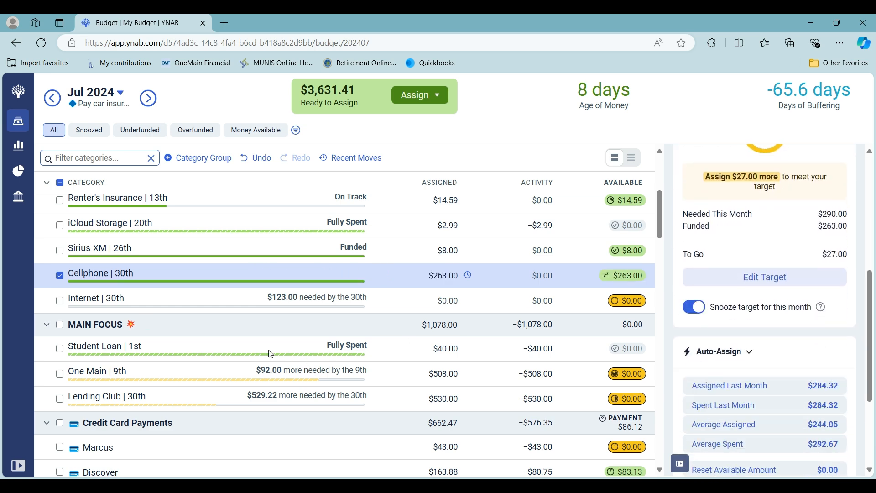
pyautogui.click(56, 276)
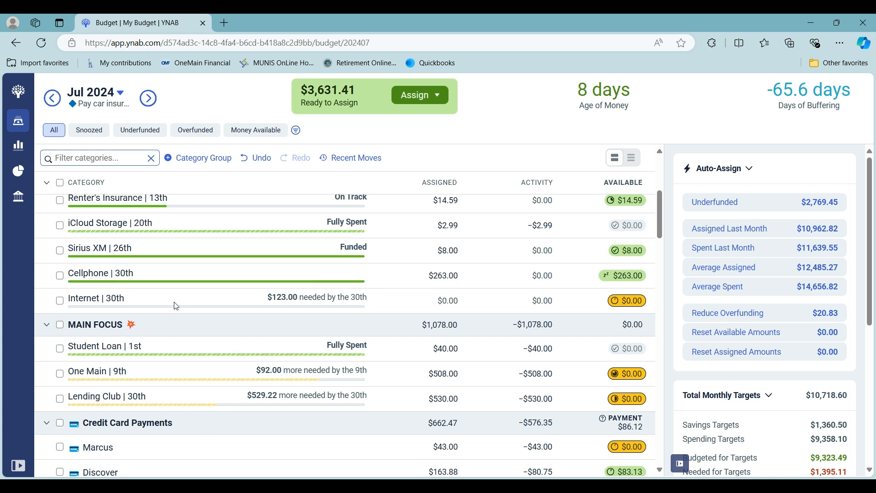
# Step: Assign $109.00 to the Internet category, snooze its target for this month, and deselect the category
pyautogui.click(271, 311)
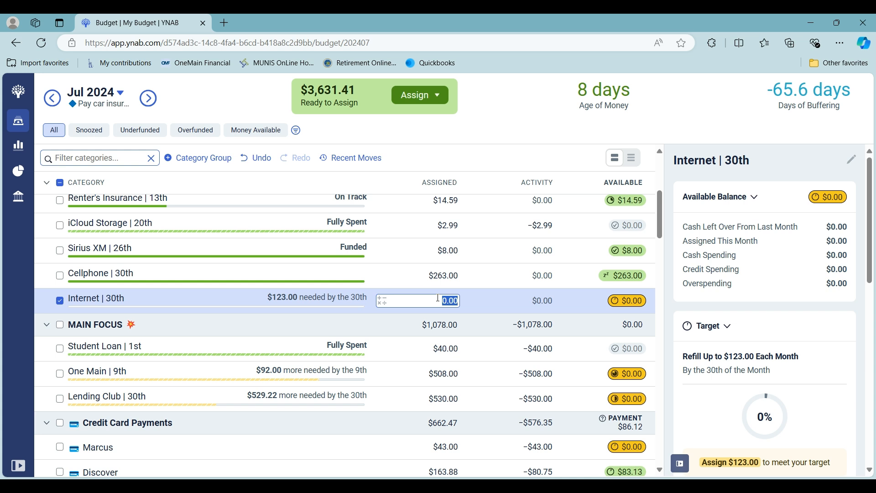
pyautogui.write('109')
pyautogui.press('Return')
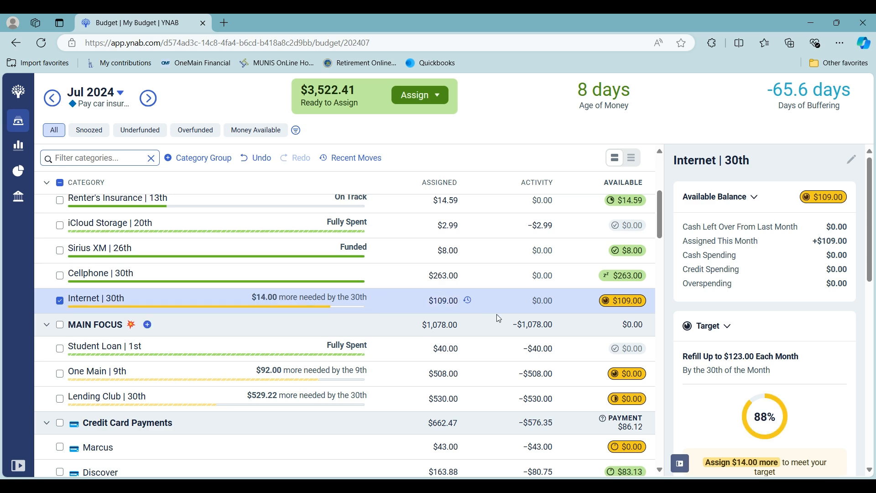
pyautogui.scroll(-5, 791, 409)
pyautogui.scroll(-5, 738, 365)
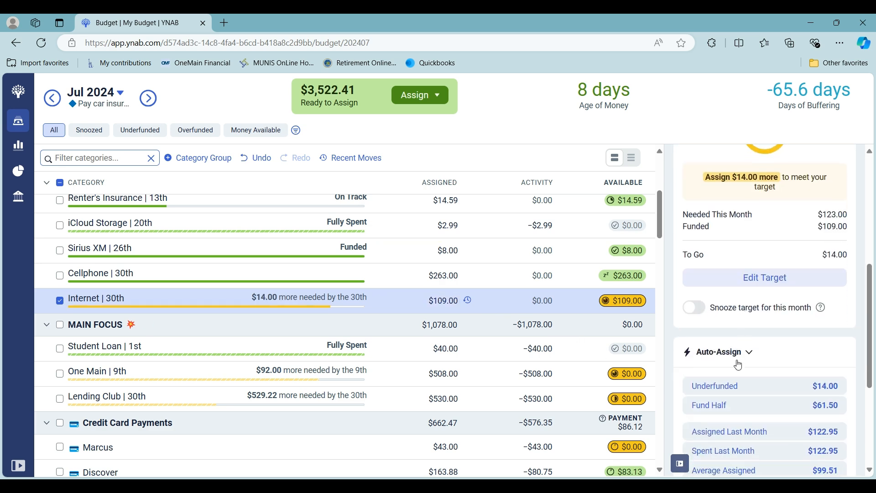
pyautogui.click(699, 309)
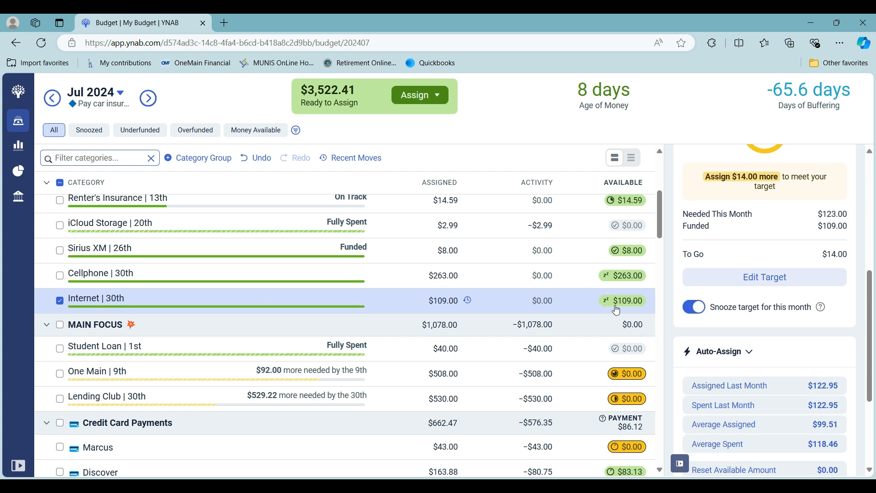
pyautogui.click(59, 302)
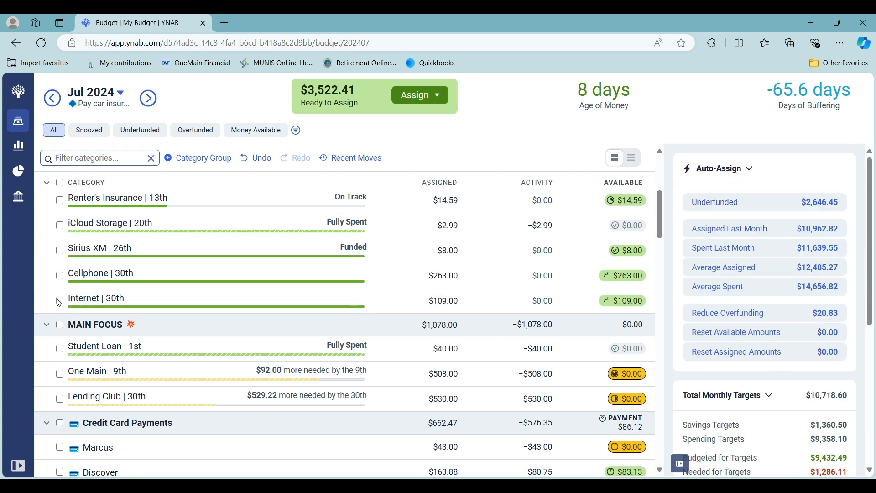
# Step: Add $530 to the amount already assigned to the Lending Club category under Main Focus, and clear the selection
pyautogui.scroll(-3, 147, 324)
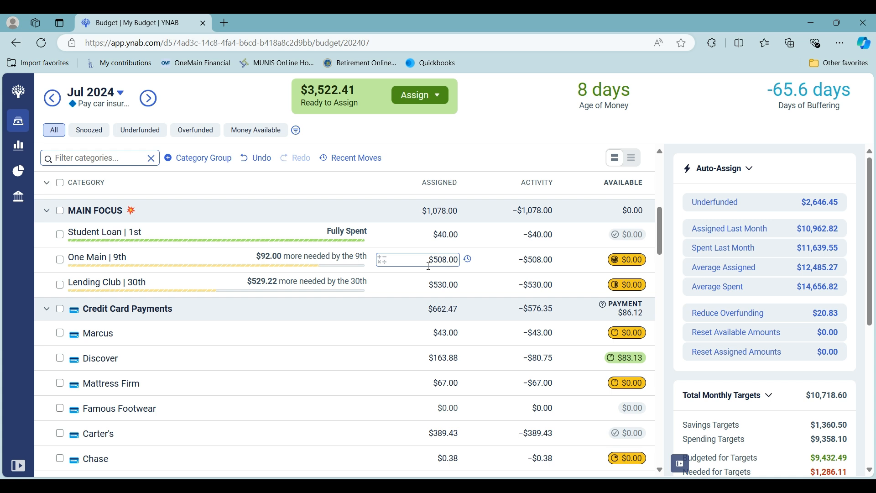
pyautogui.click(381, 286)
pyautogui.click(378, 314)
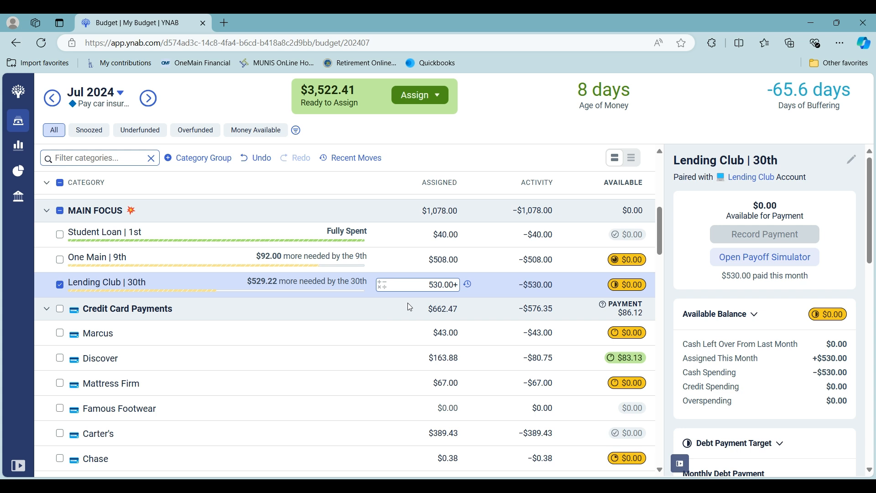
pyautogui.write('530')
pyautogui.press('Return')
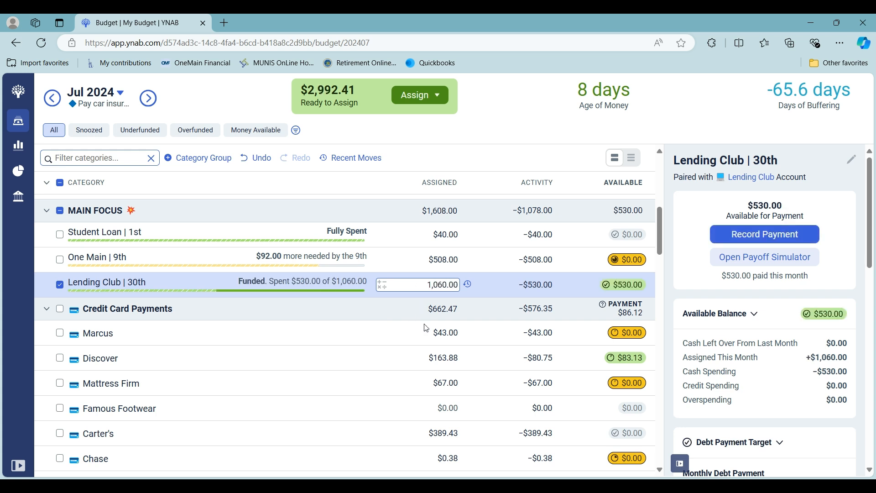
pyautogui.click(59, 286)
# Step: Assign $150.80 to the Car Insurance category under Transportation
pyautogui.scroll(-1, 305, 334)
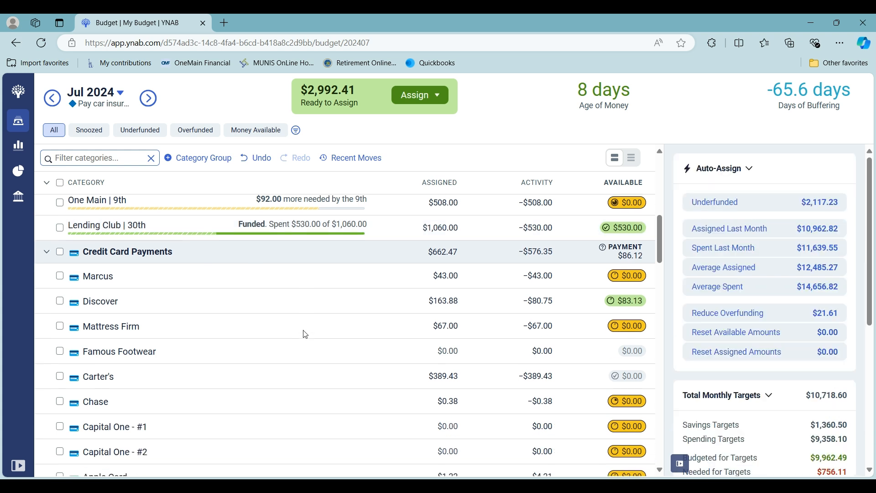
pyautogui.scroll(-1, 305, 335)
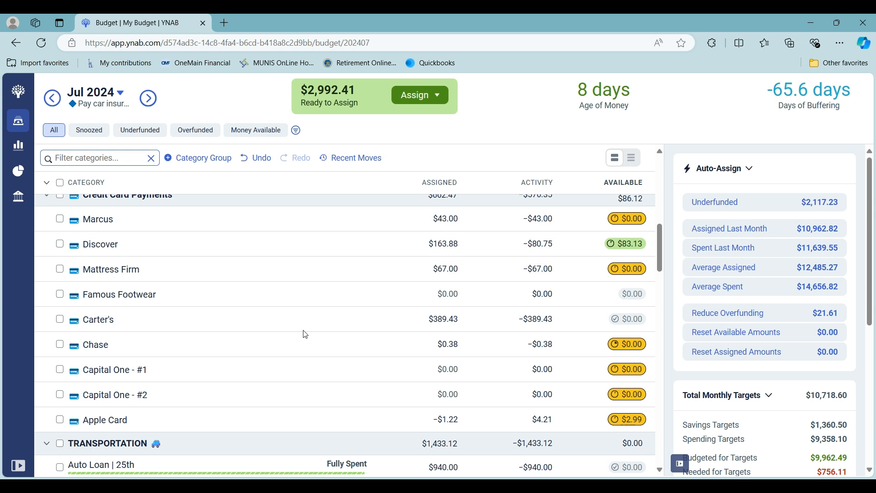
pyautogui.scroll(-1, 765, 310)
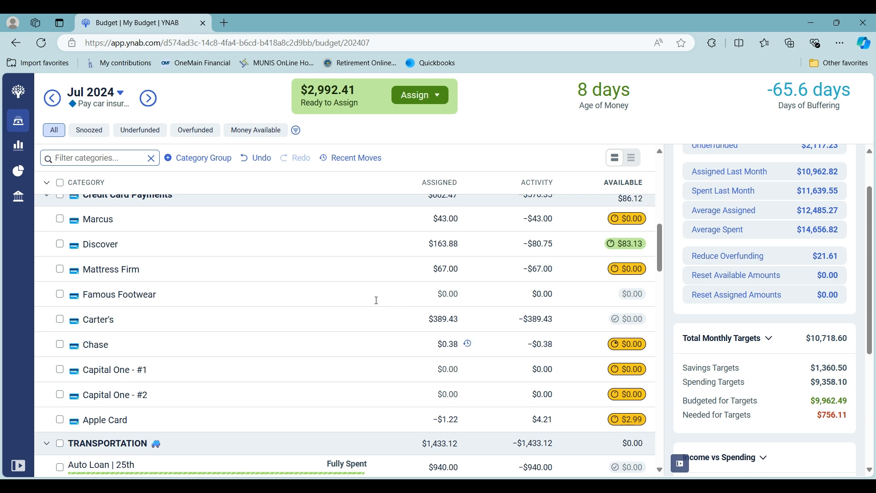
pyautogui.scroll(-2, 373, 293)
pyautogui.scroll(-2, 374, 293)
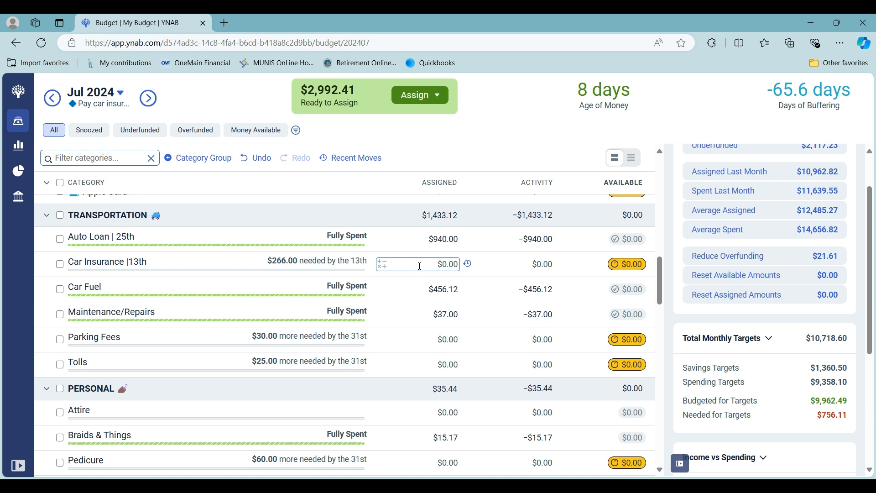
pyautogui.click(420, 266)
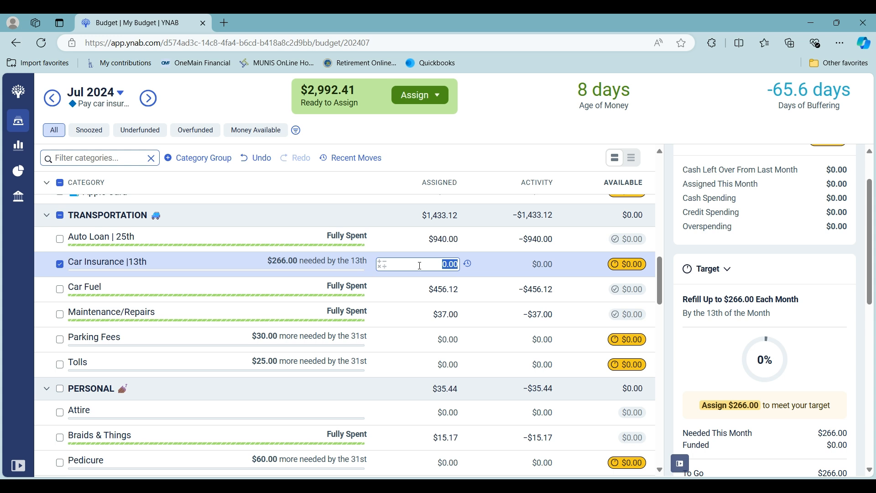
pyautogui.write('150.80')
pyautogui.click(402, 322)
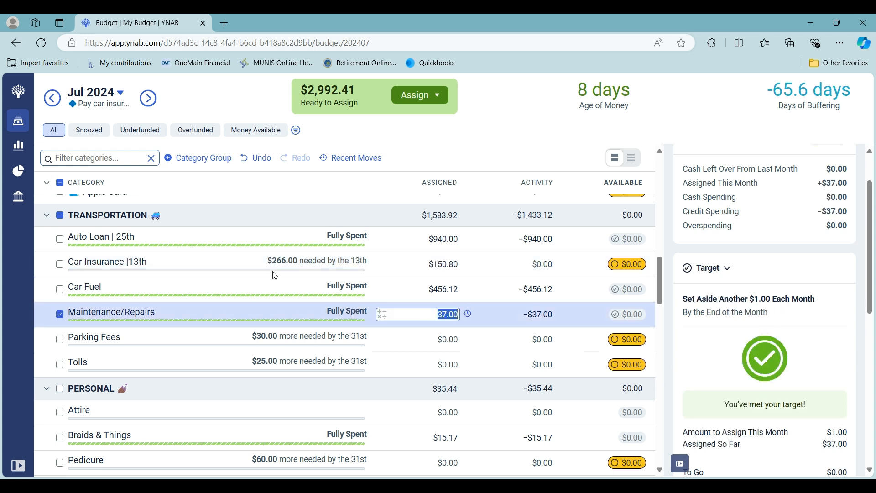
# Step: Snooze the Car Insurance category's target for this month and deselect the category
pyautogui.click(393, 264)
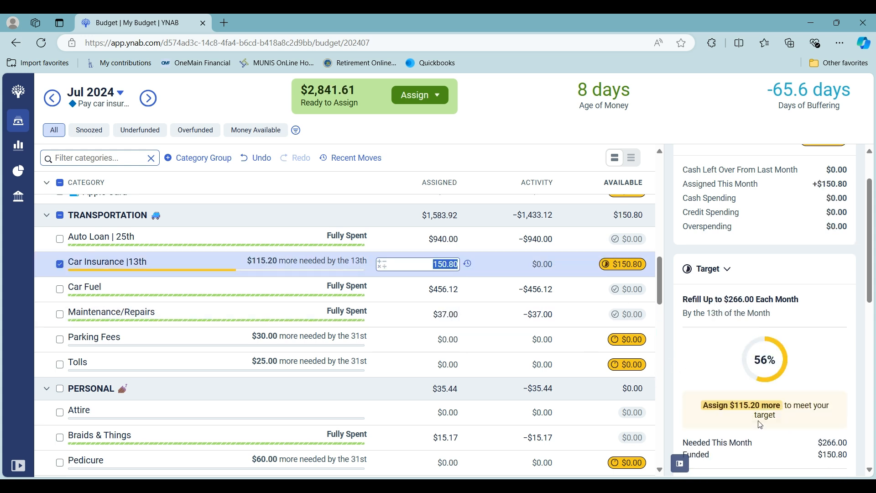
pyautogui.scroll(-3, 760, 422)
pyautogui.scroll(-3, 718, 441)
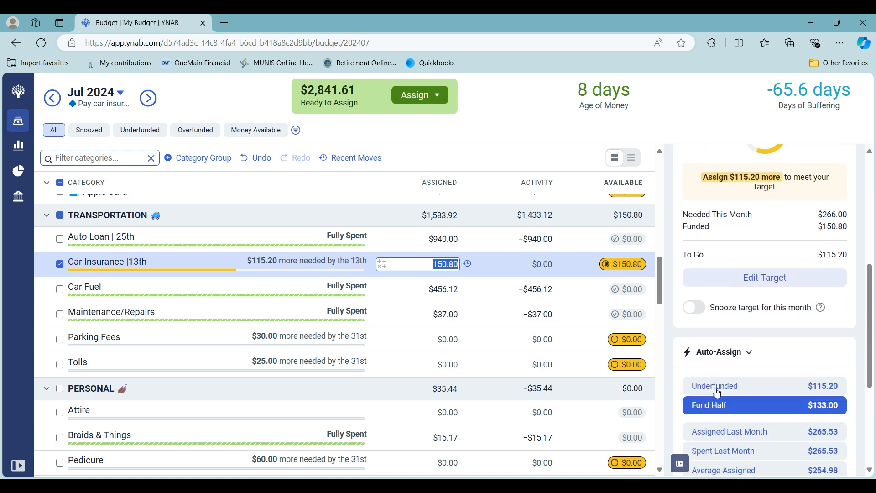
pyautogui.click(694, 308)
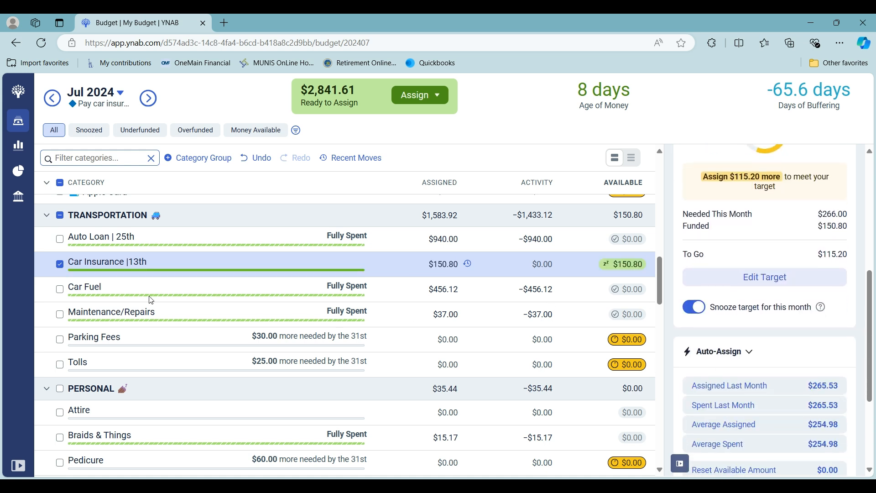
pyautogui.click(60, 264)
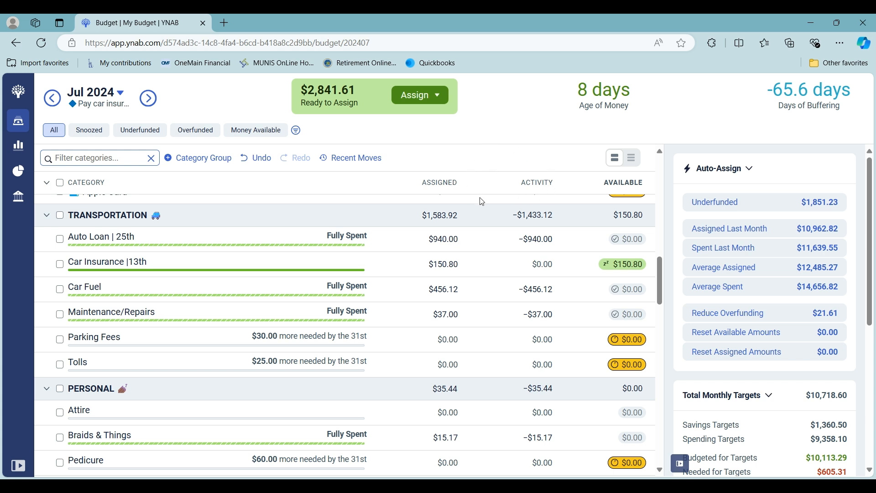
# Step: Add $200 to the amount already assigned to the Car Fuel category, and clear the selection
pyautogui.click(448, 266)
pyautogui.click(383, 289)
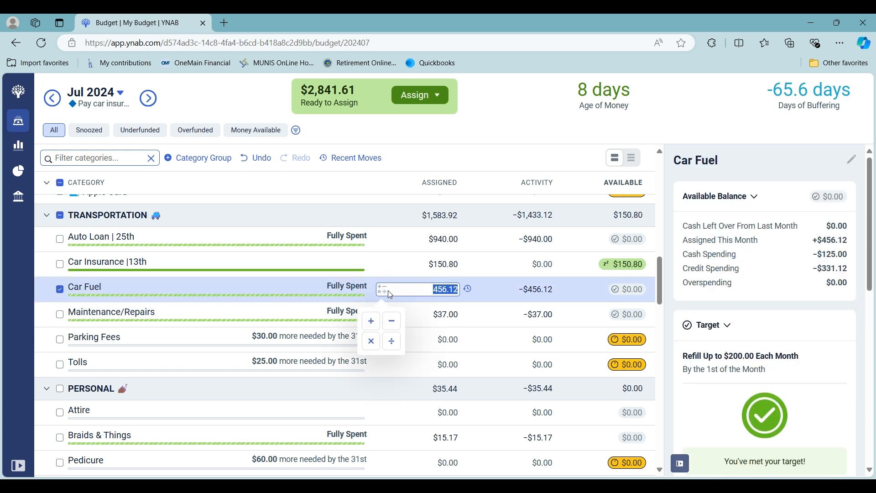
pyautogui.click(371, 321)
pyautogui.write('200')
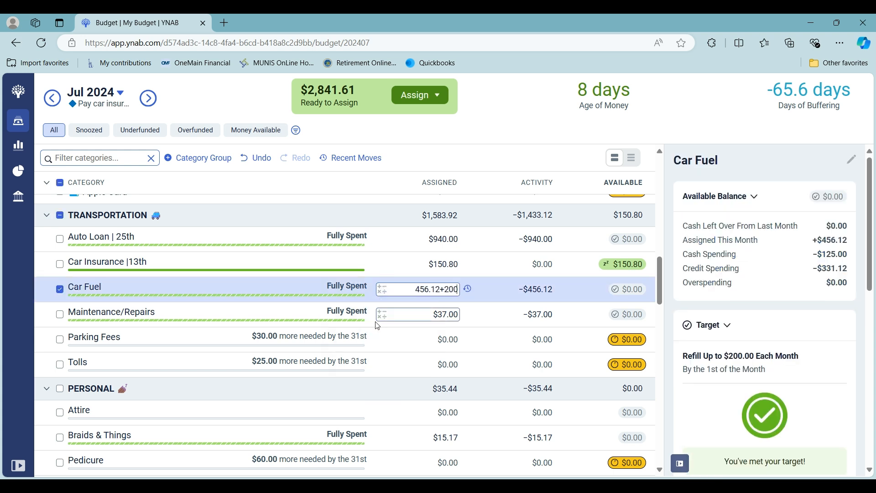
pyautogui.press('Return')
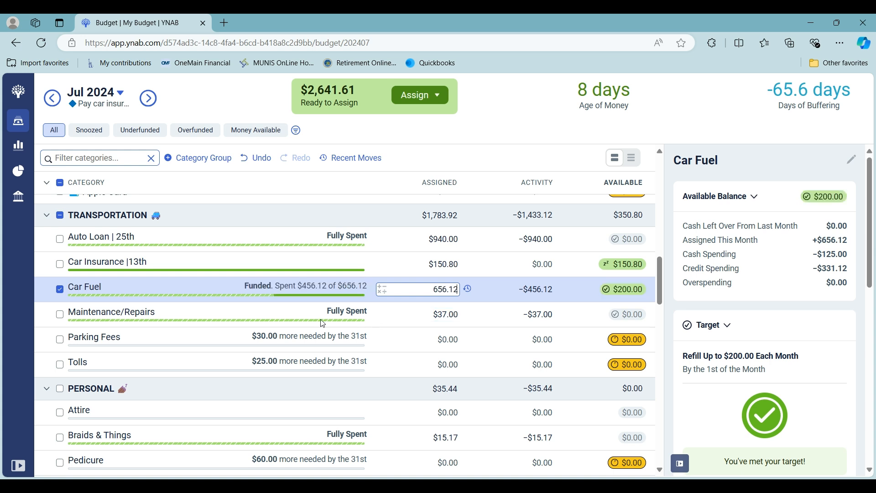
pyautogui.click(61, 290)
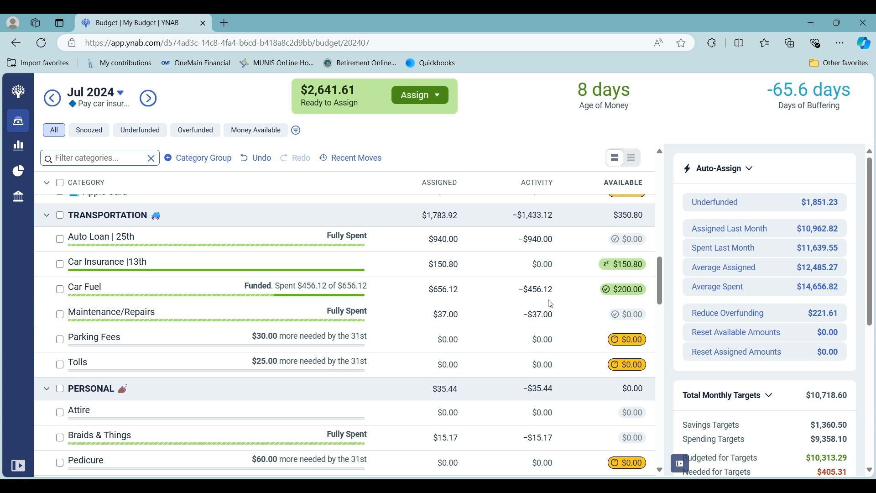
# Step: Snooze this month's targets for the Parking Fees and Tolls categories under Transportation
pyautogui.scroll(-1, 554, 307)
pyautogui.scroll(-2, 554, 307)
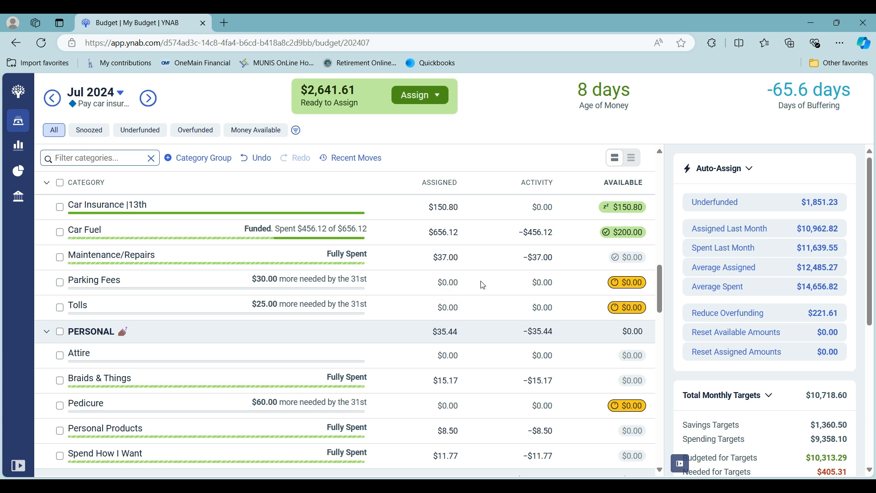
pyautogui.click(60, 282)
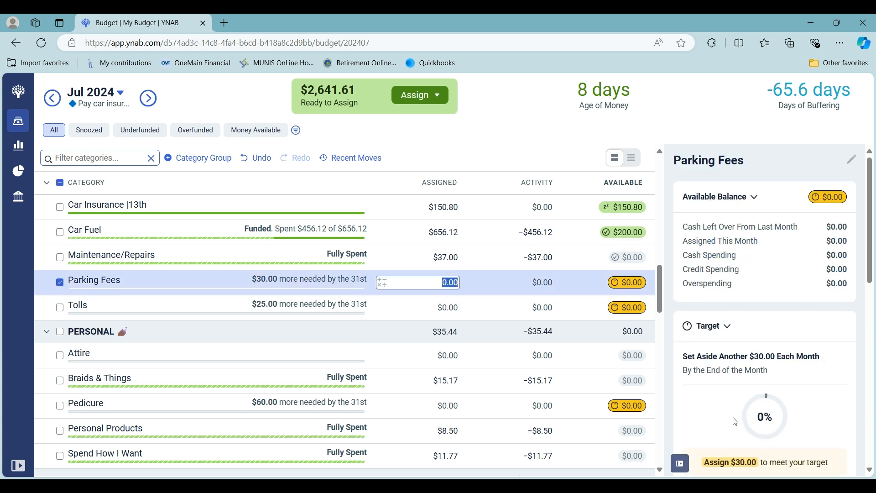
pyautogui.scroll(-3, 736, 422)
pyautogui.click(697, 415)
pyautogui.click(59, 284)
pyautogui.click(60, 306)
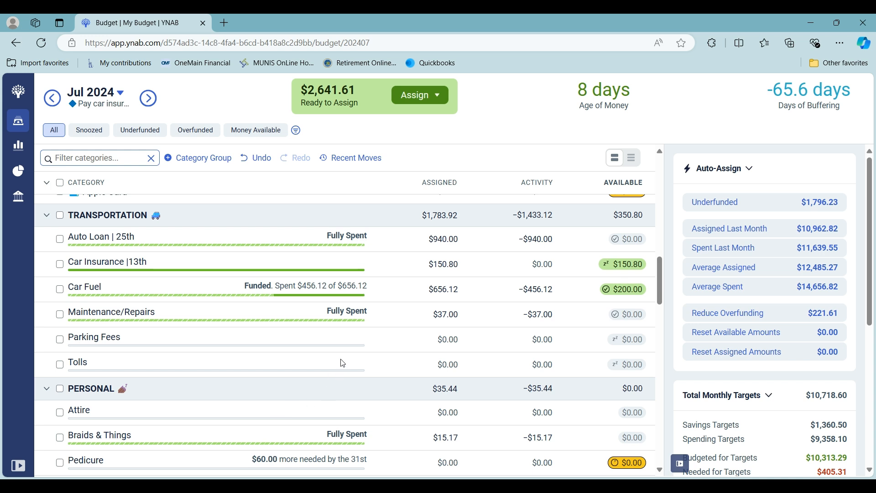
# Step: Add $25 to the amount already assigned to the Copay category under Everyday Spending, and deselect it
pyautogui.scroll(-3, 342, 363)
pyautogui.scroll(-1, 172, 328)
pyautogui.scroll(-4, 171, 329)
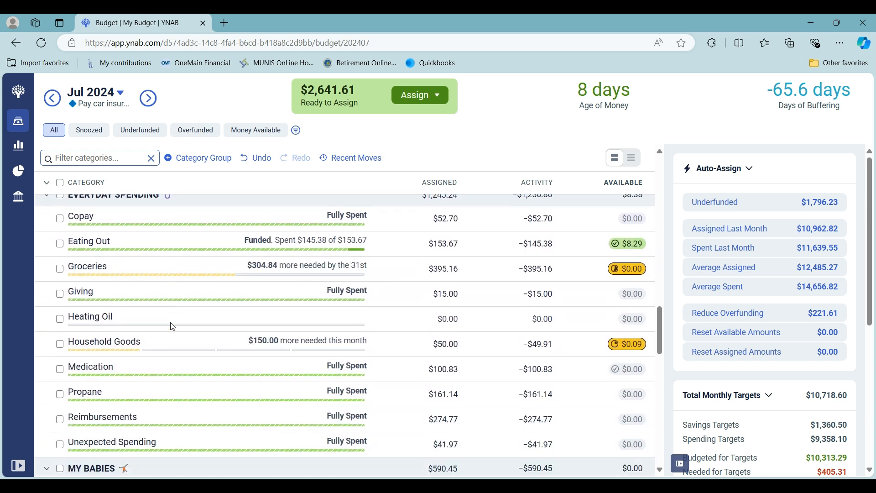
pyautogui.scroll(1, 172, 327)
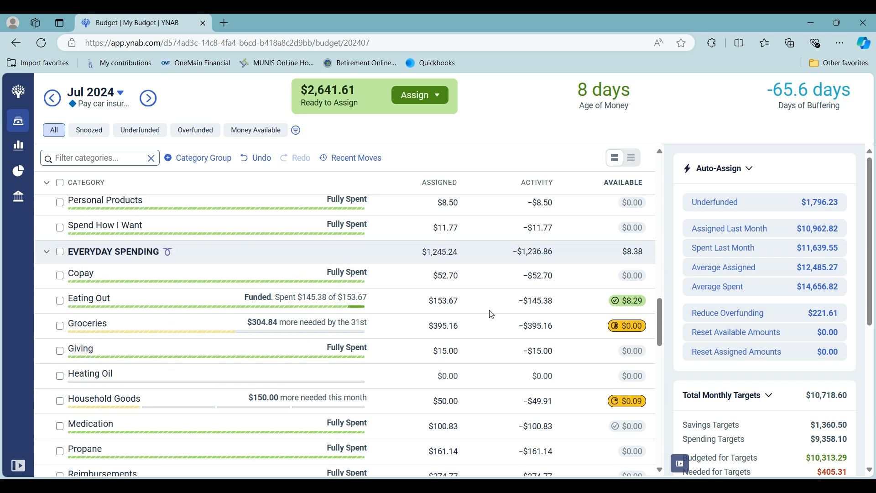
pyautogui.click(382, 277)
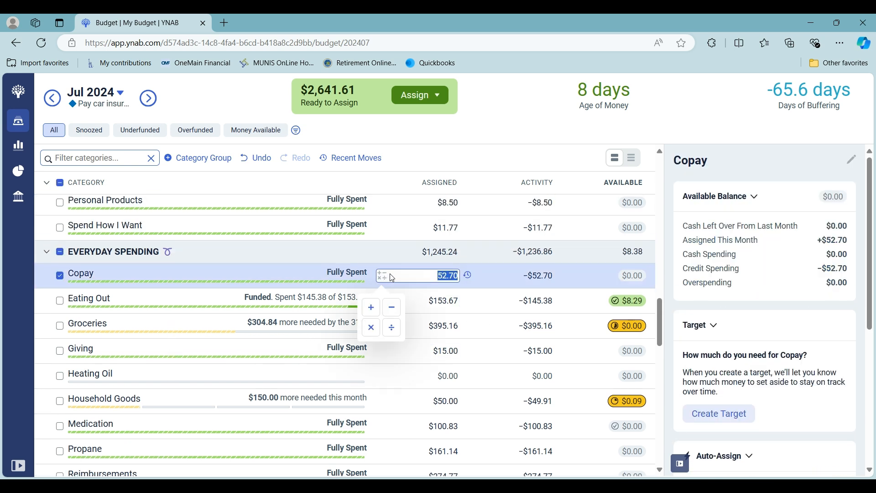
pyautogui.click(370, 315)
pyautogui.write('25')
pyautogui.press('Return')
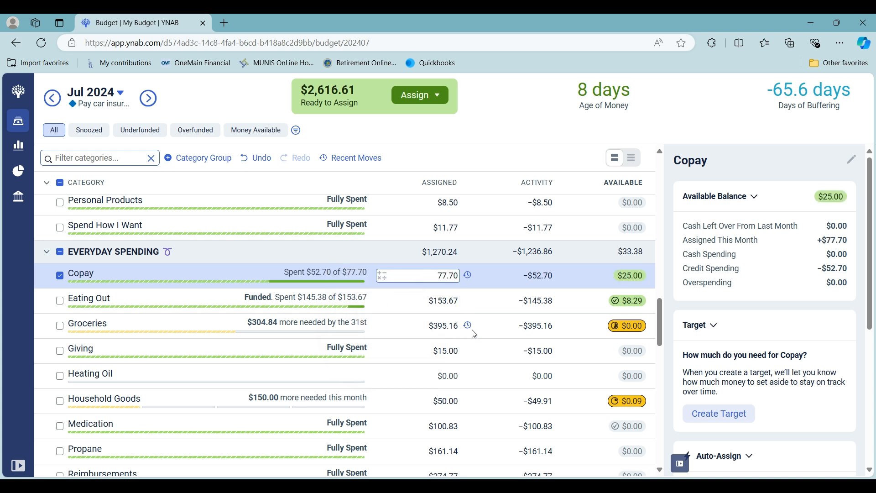
pyautogui.click(61, 275)
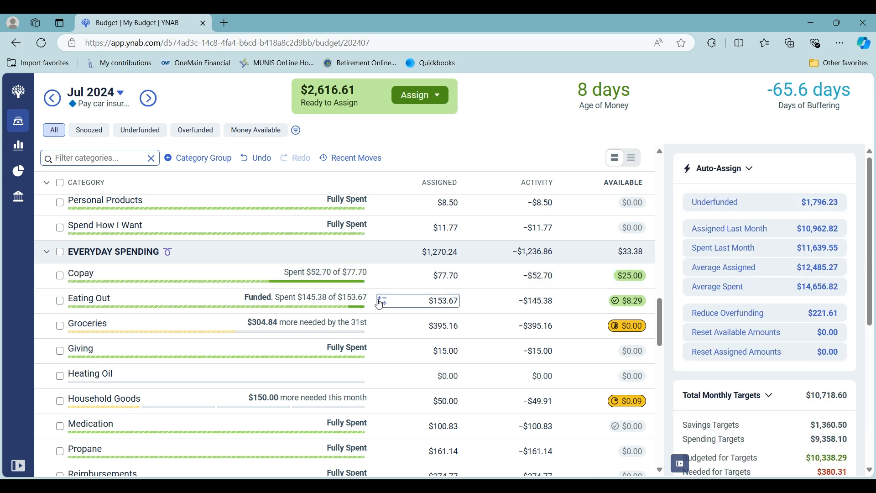
# Step: Add $100 to the amount already assigned to the Eating Out category, and deselect it
pyautogui.click(381, 305)
pyautogui.click(371, 332)
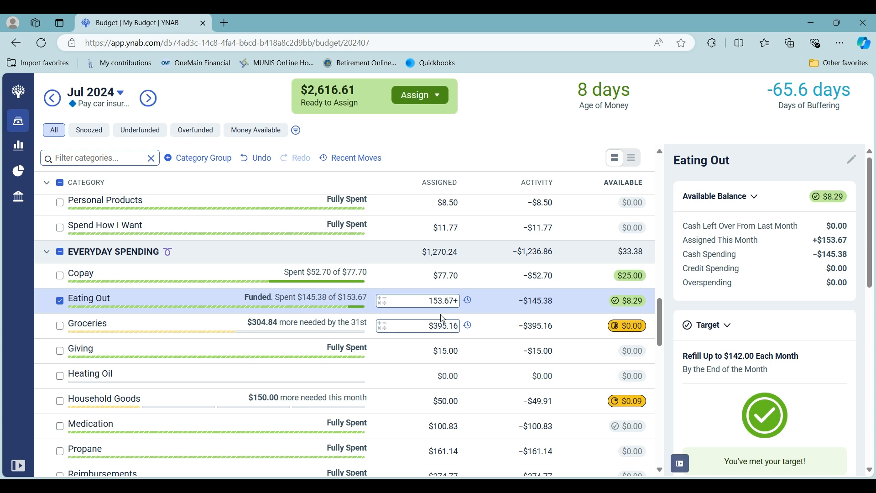
pyautogui.write('100')
pyautogui.press('Return')
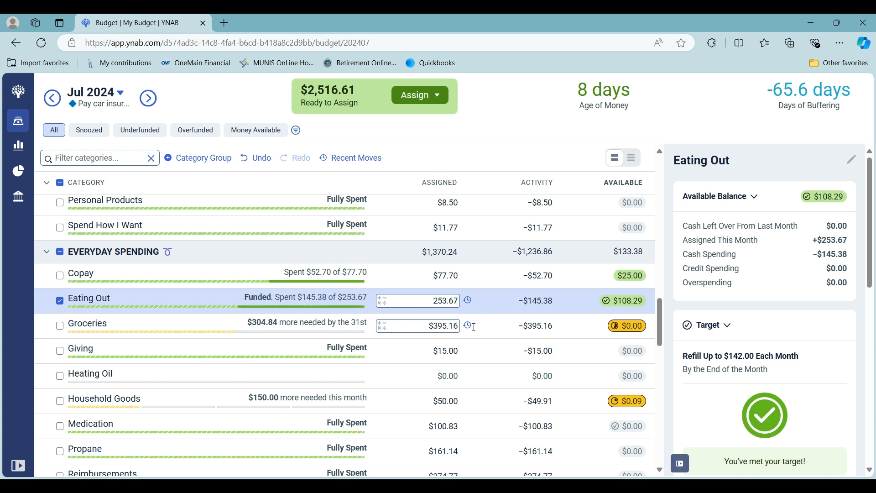
pyautogui.click(61, 303)
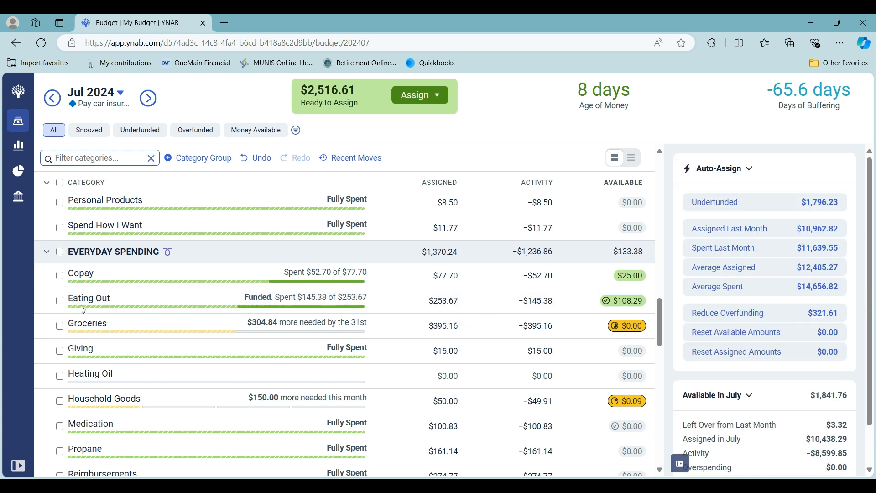
# Step: Add $200 to the amount already assigned to the Groceries category under Everyday Spending
pyautogui.scroll(-1, 444, 321)
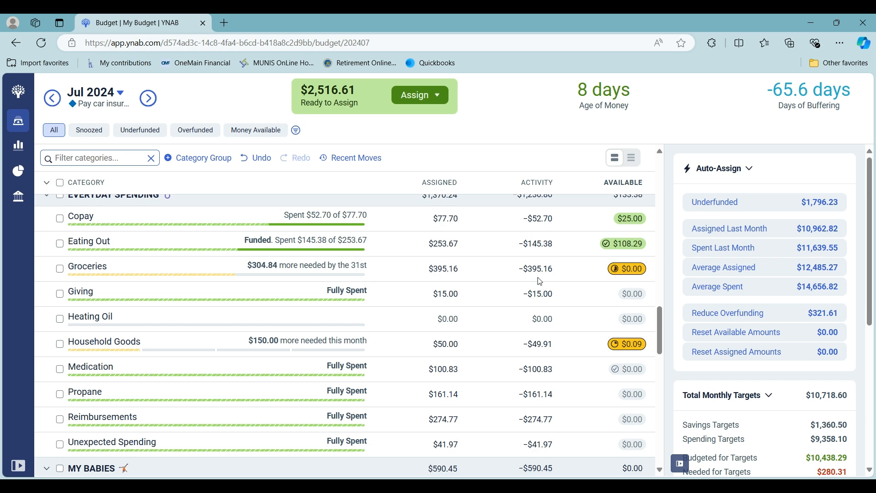
pyautogui.click(379, 269)
pyautogui.write('+200')
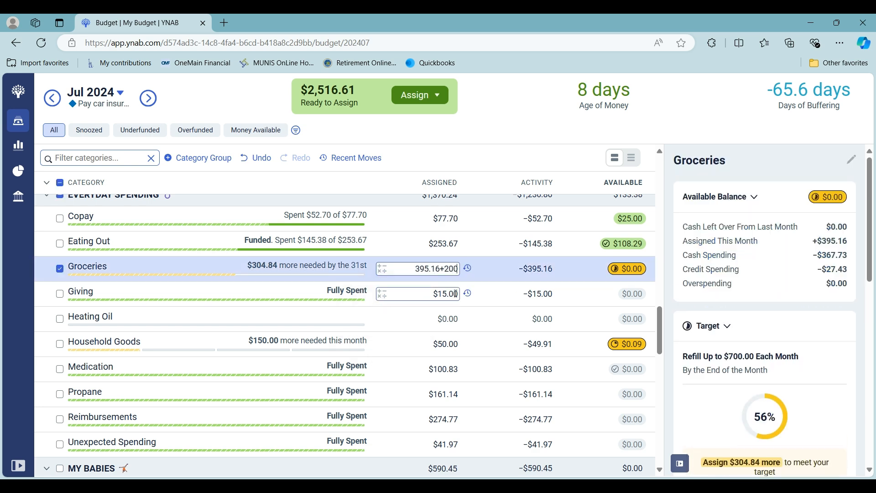
pyautogui.press('Return')
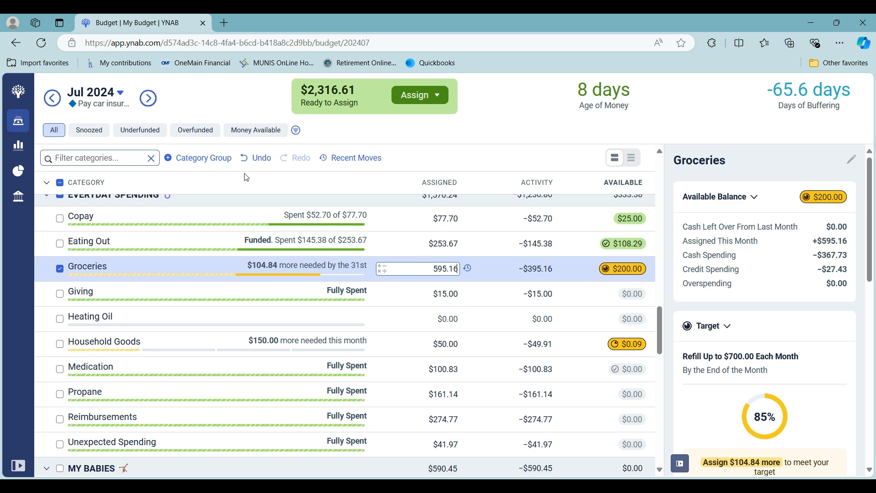
# Step: Deselect Groceries, then add $25 to the amount already assigned to the Household Goods category and deselect it
pyautogui.click(60, 269)
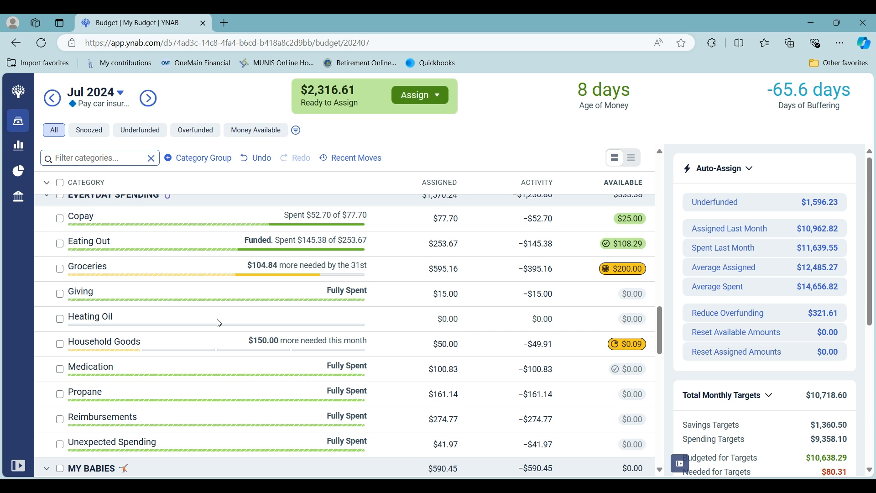
pyautogui.scroll(-1, 220, 322)
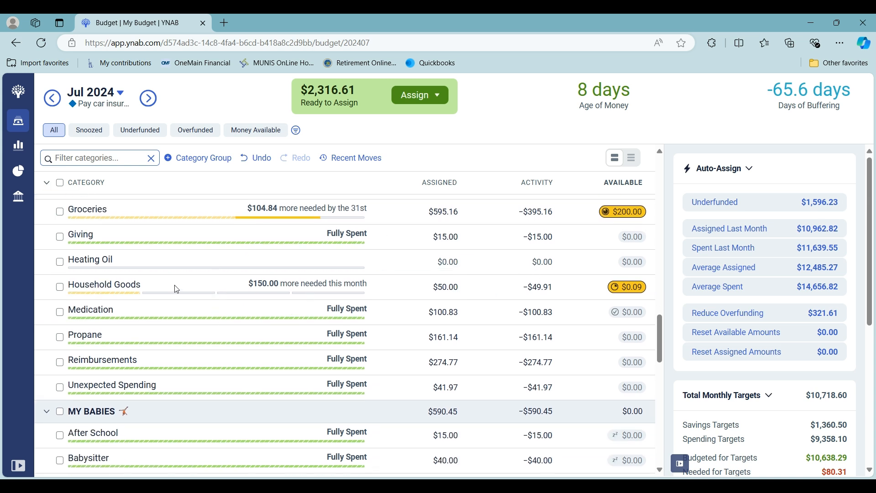
pyautogui.click(382, 290)
pyautogui.click(371, 318)
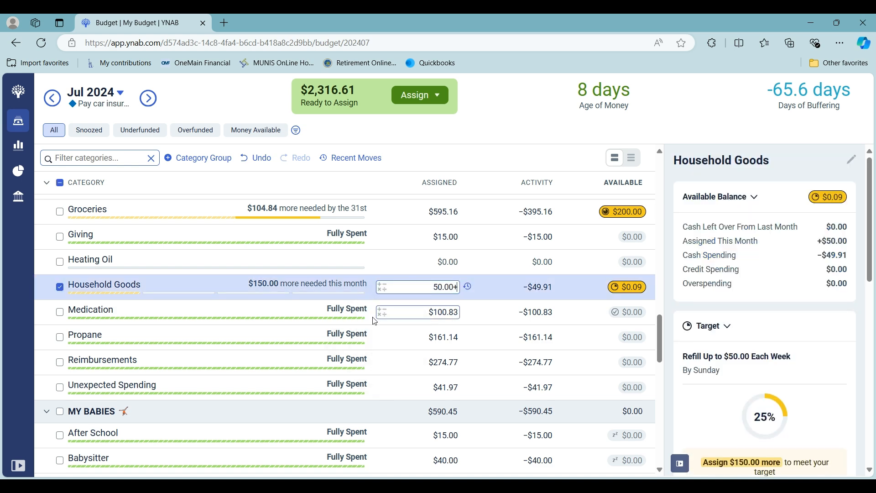
pyautogui.write('25')
pyautogui.press('Return')
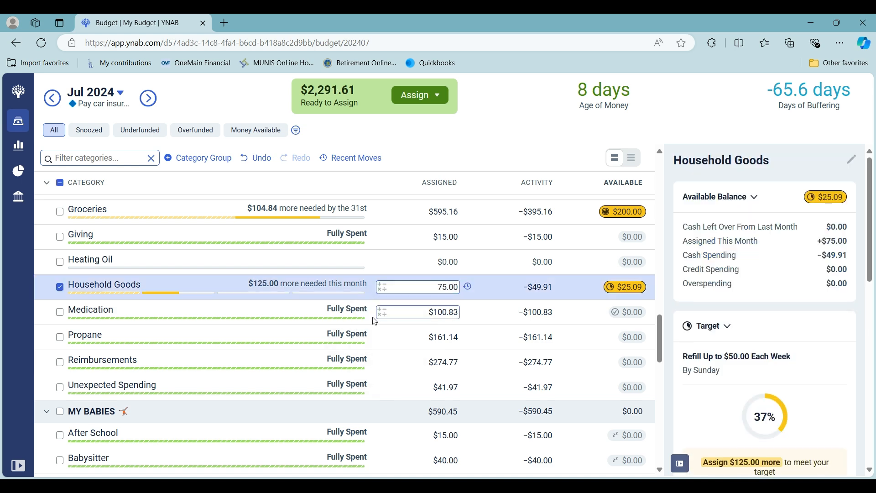
pyautogui.click(60, 287)
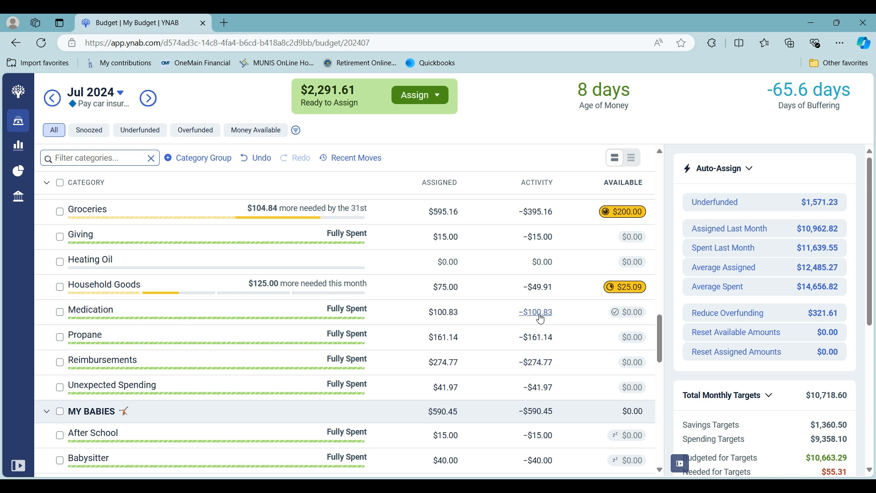
# Step: Add $25 to the amount already assigned to the Medication category under Everyday Spending, and deselect it
pyautogui.click(382, 313)
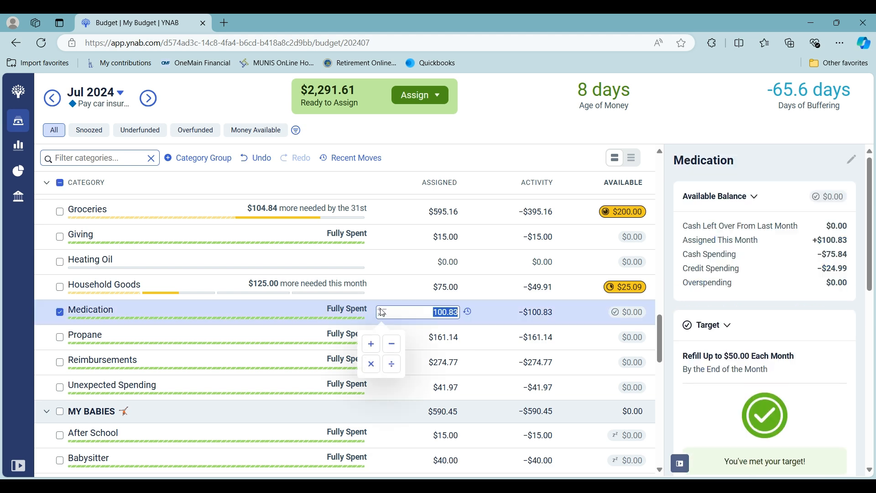
pyautogui.click(371, 345)
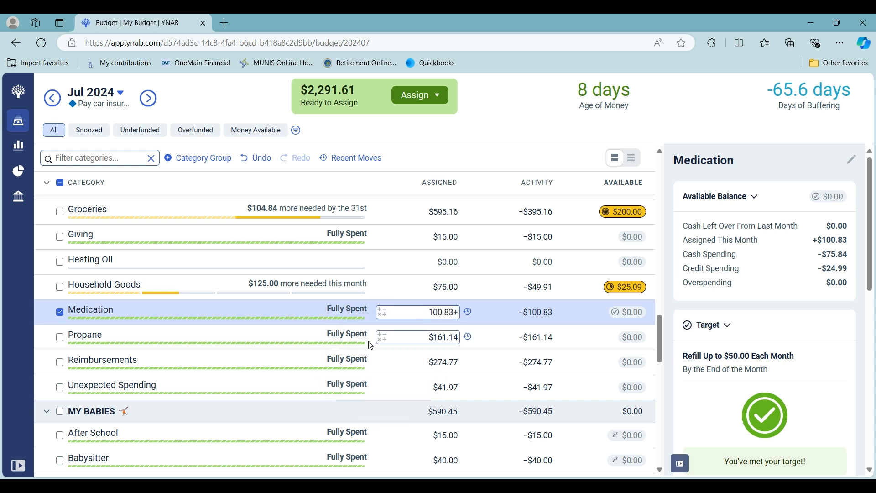
pyautogui.write('25')
pyautogui.press('Return')
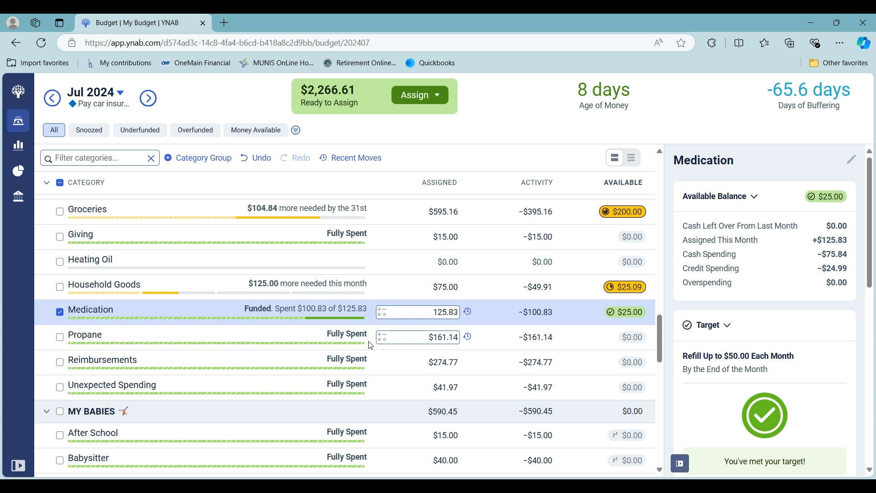
pyautogui.click(60, 312)
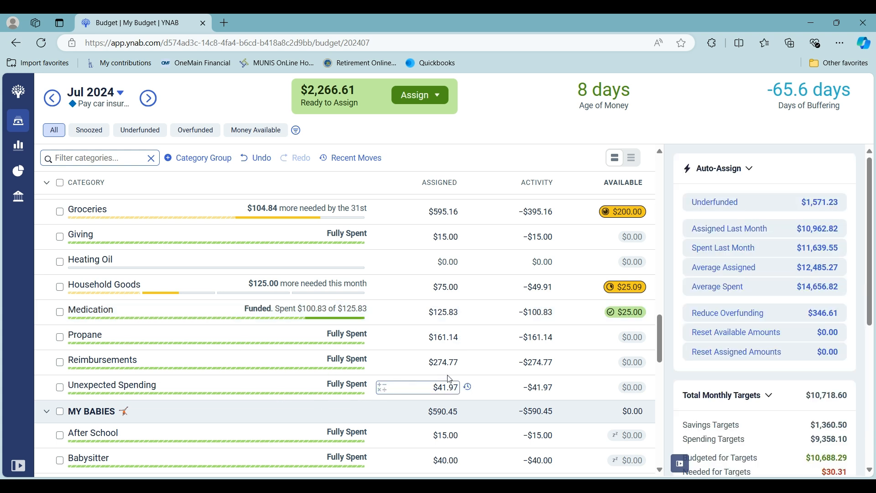
# Step: Add $263 to the amount already assigned to the Child Support category under My Babies
pyautogui.scroll(-2, 450, 379)
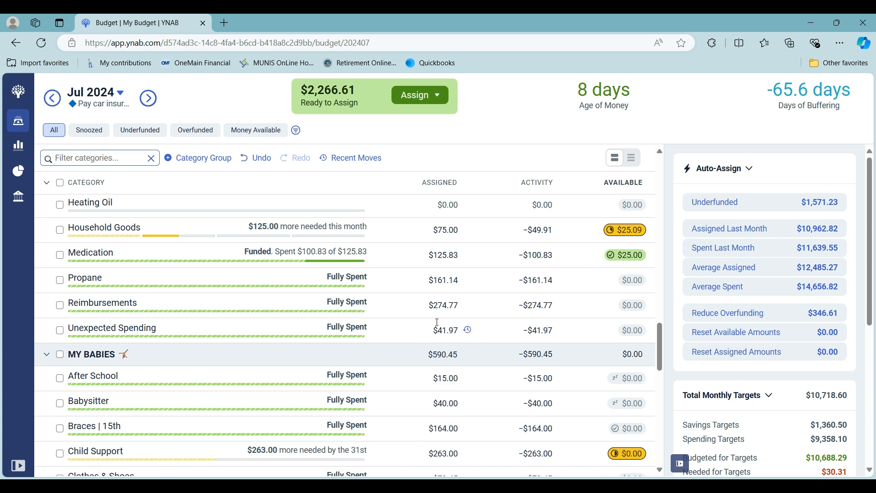
pyautogui.scroll(-4, 380, 342)
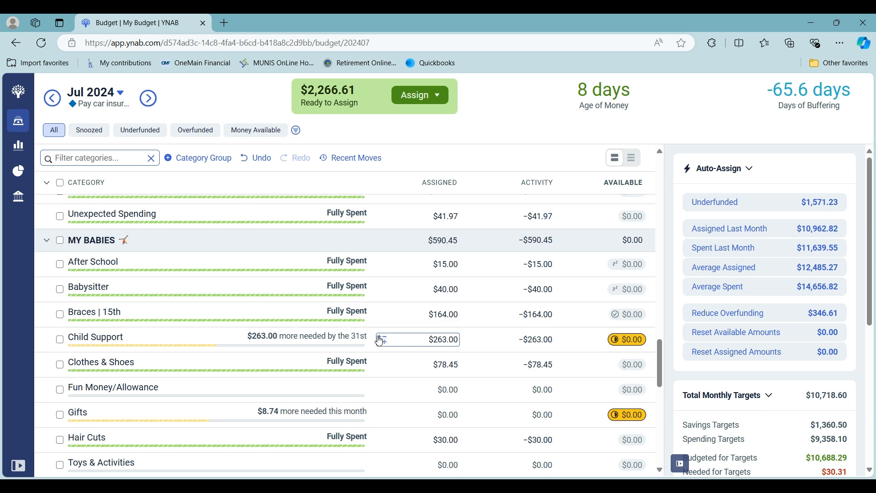
pyautogui.click(379, 340)
pyautogui.click(368, 368)
pyautogui.write('263')
pyautogui.press('Return')
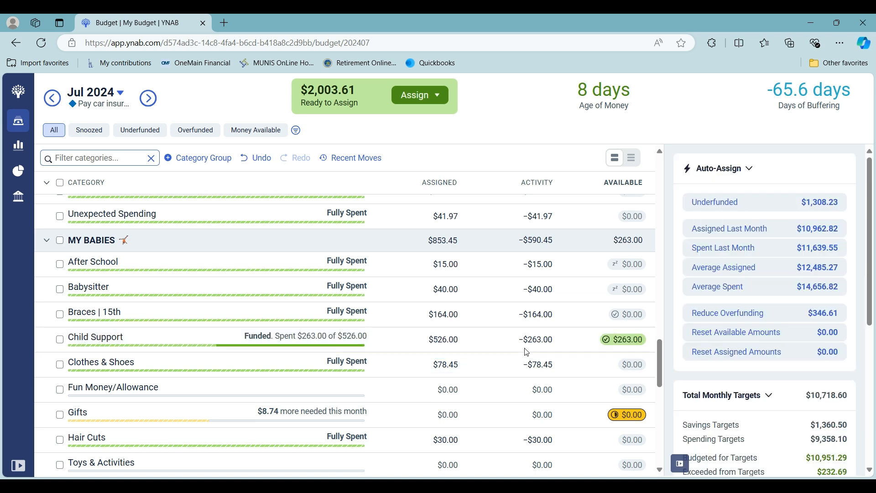
# Step: Snooze this month's target for the Gifts category under My Babies, and deselect the category
pyautogui.scroll(-1, 527, 352)
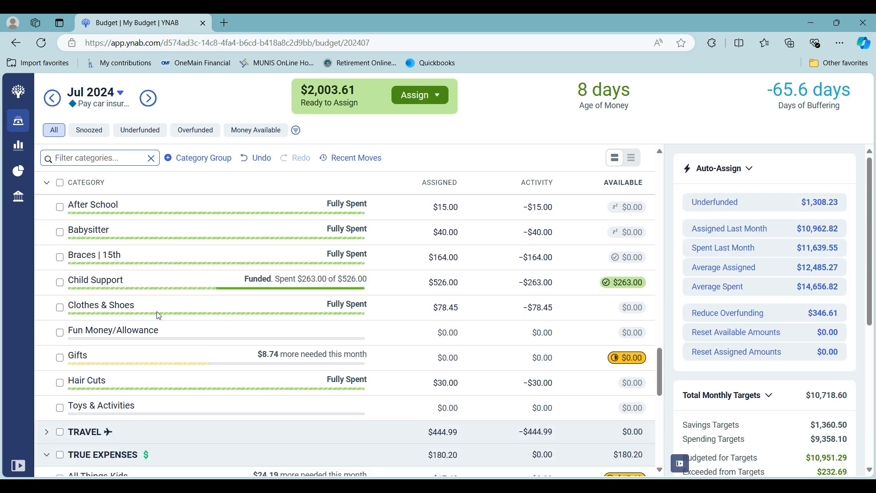
pyautogui.click(63, 362)
pyautogui.scroll(-5, 706, 397)
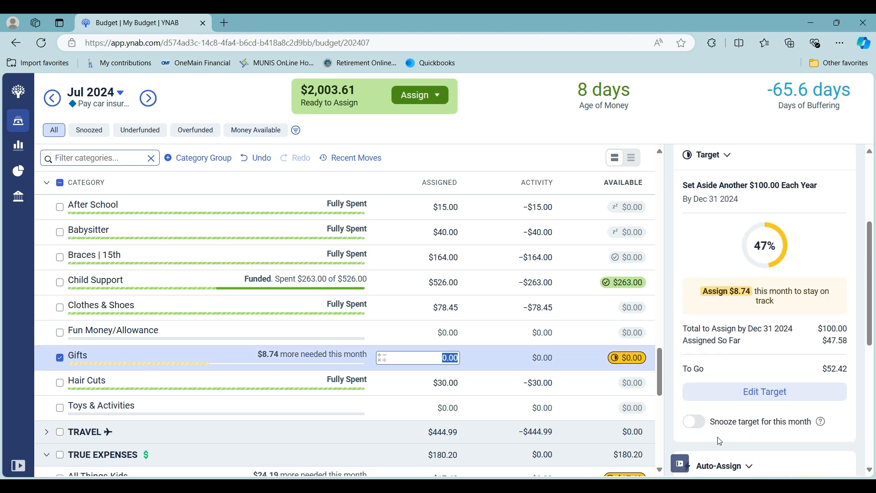
pyautogui.click(702, 367)
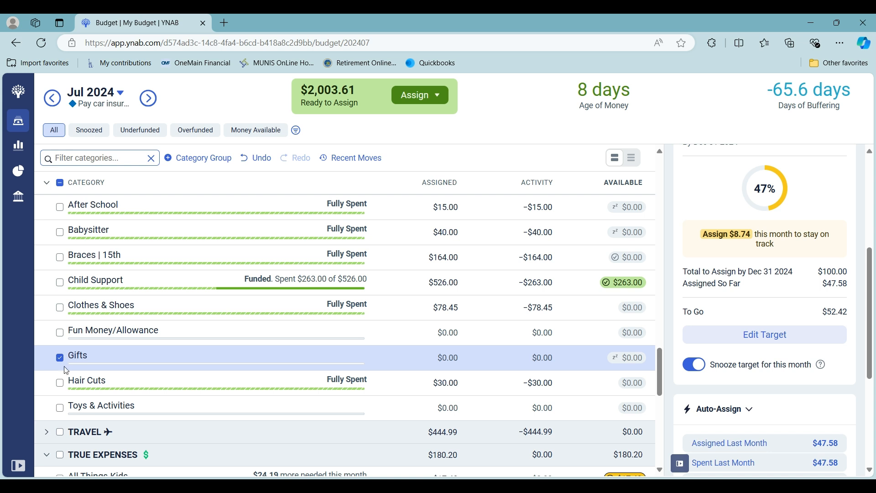
pyautogui.click(61, 359)
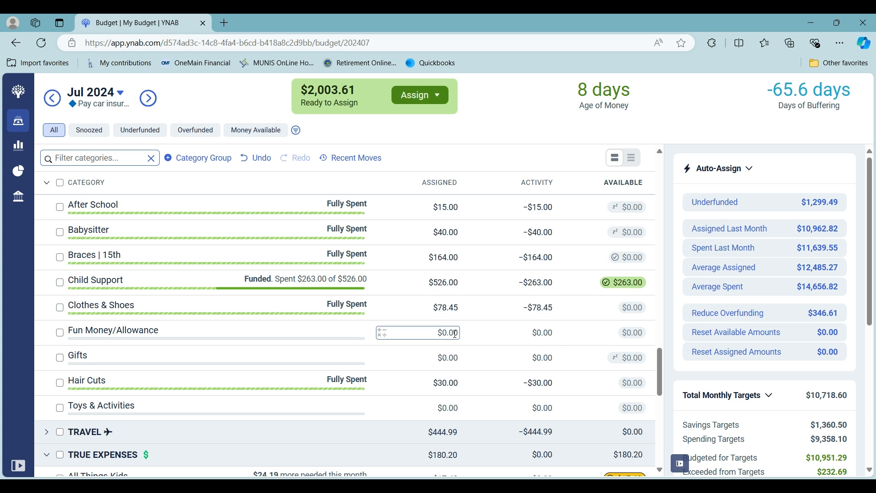
# Step: Expand the Travel group to check the funding of its categories
pyautogui.scroll(-1, 452, 338)
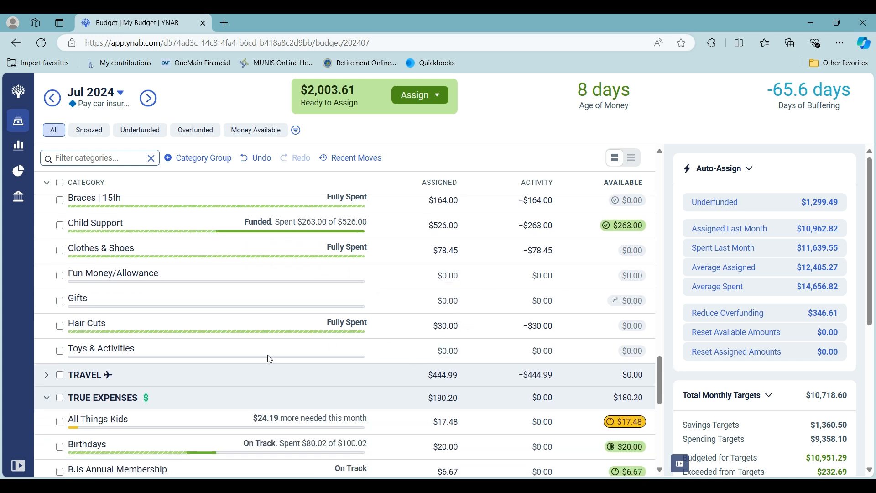
pyautogui.click(45, 377)
pyautogui.scroll(-1, 197, 370)
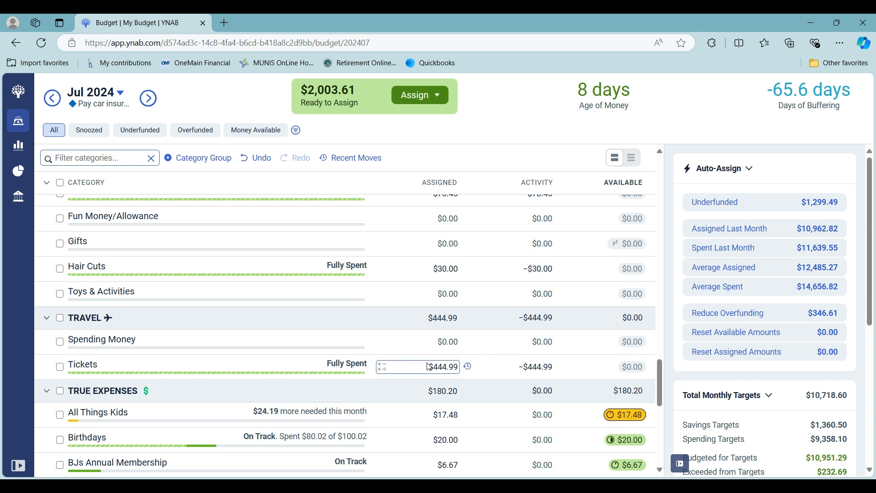
# Step: Assign $60 to the Pedicure category under Personal, and deselect it
pyautogui.scroll(-3, 372, 342)
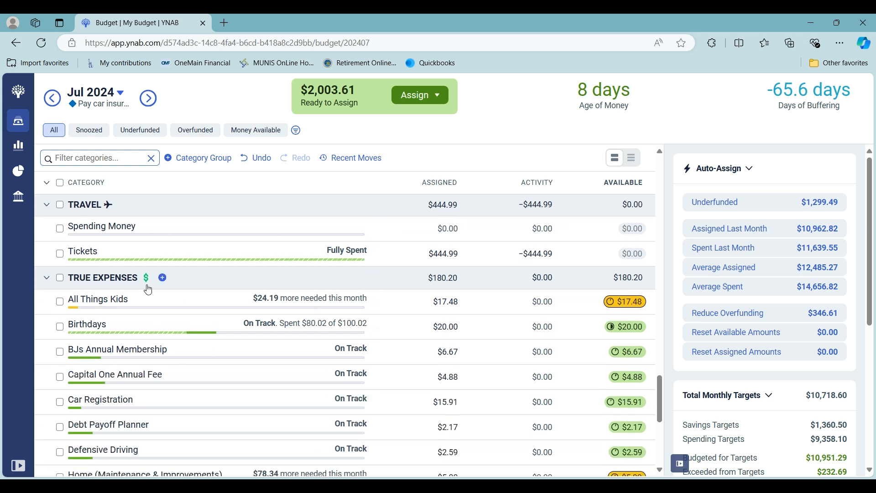
pyautogui.scroll(-7, 148, 290)
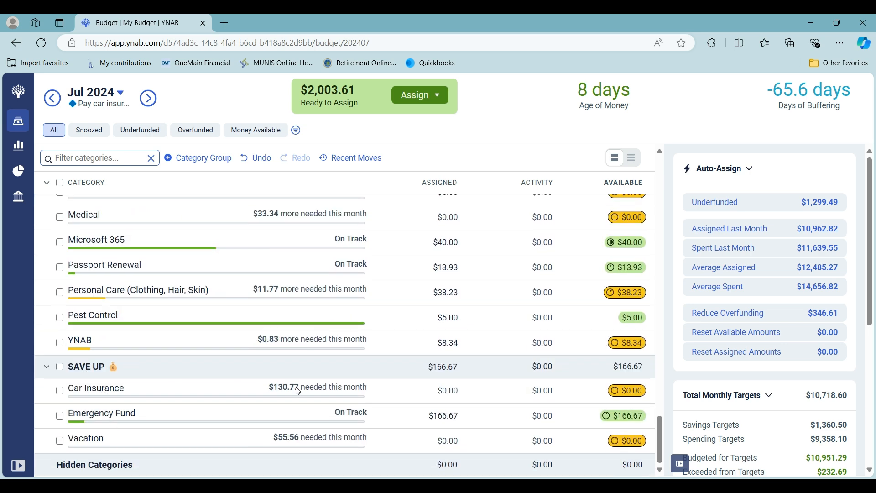
pyautogui.scroll(6, 297, 391)
pyautogui.scroll(8, 298, 391)
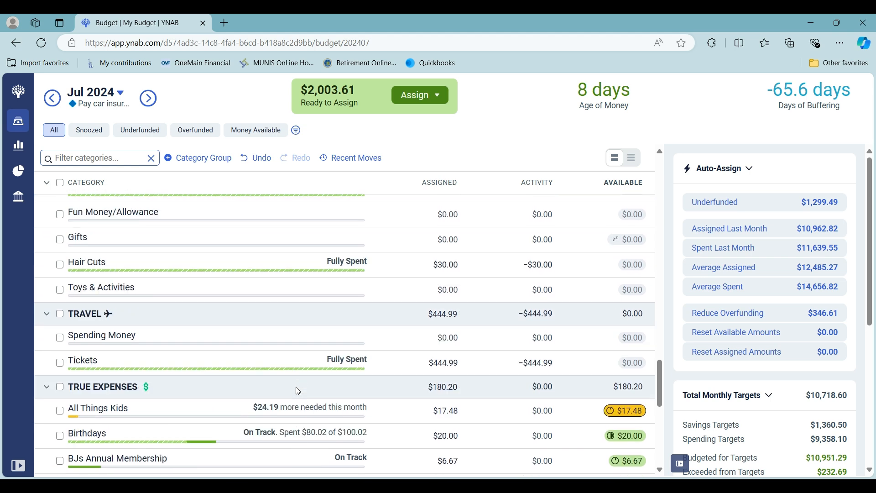
pyautogui.scroll(5, 297, 391)
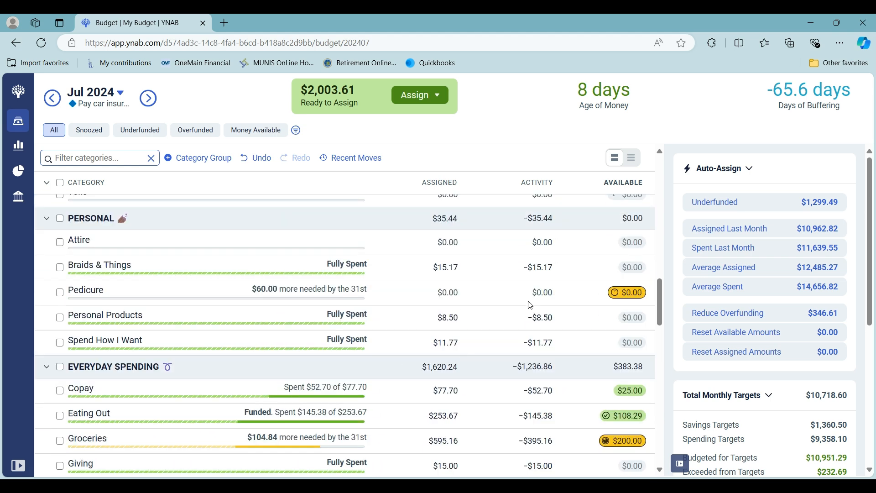
pyautogui.click(456, 293)
pyautogui.write('60')
pyautogui.press('Return')
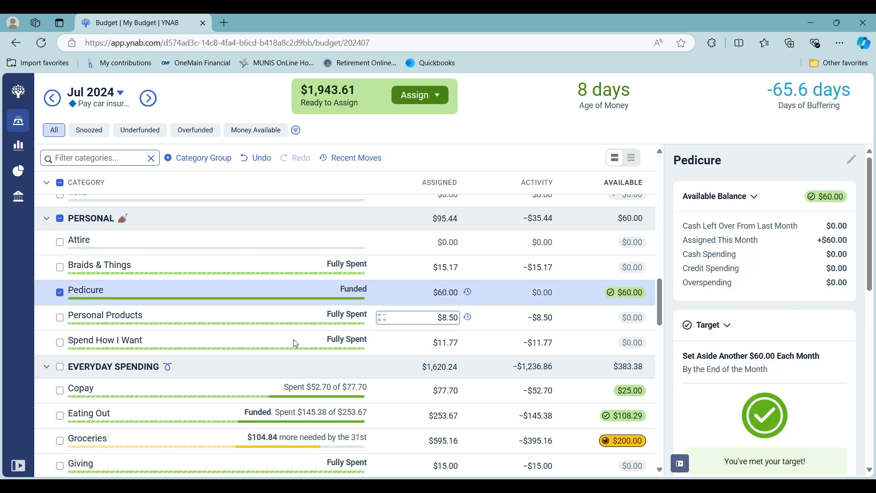
pyautogui.click(63, 302)
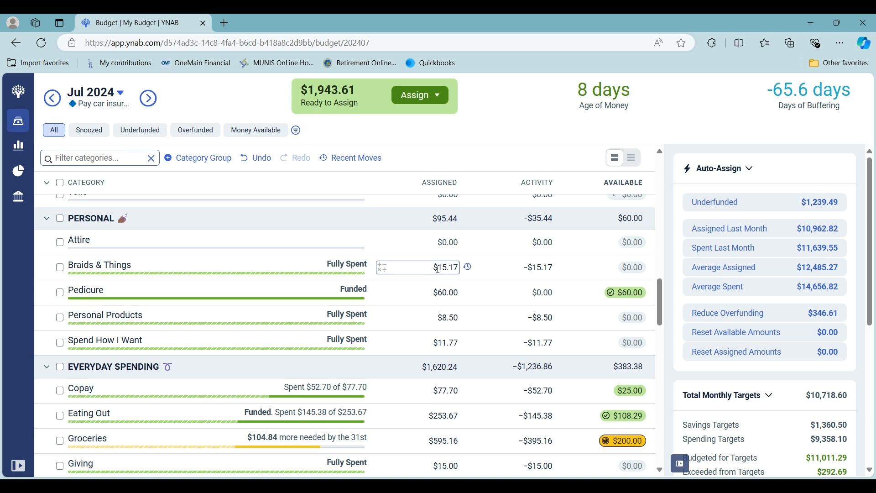
# Step: Add $1,250 to the amount already assigned to the Rollover category under Misc, and deselect it
pyautogui.scroll(15, 425, 297)
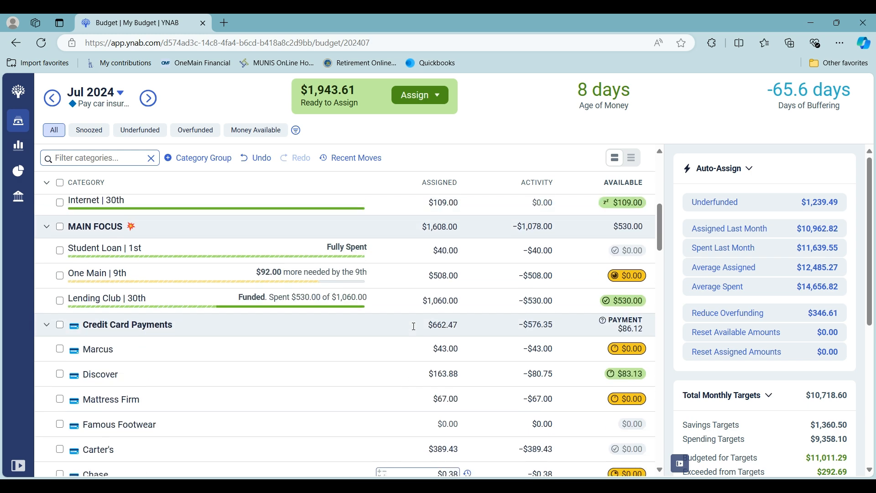
pyautogui.scroll(6, 414, 326)
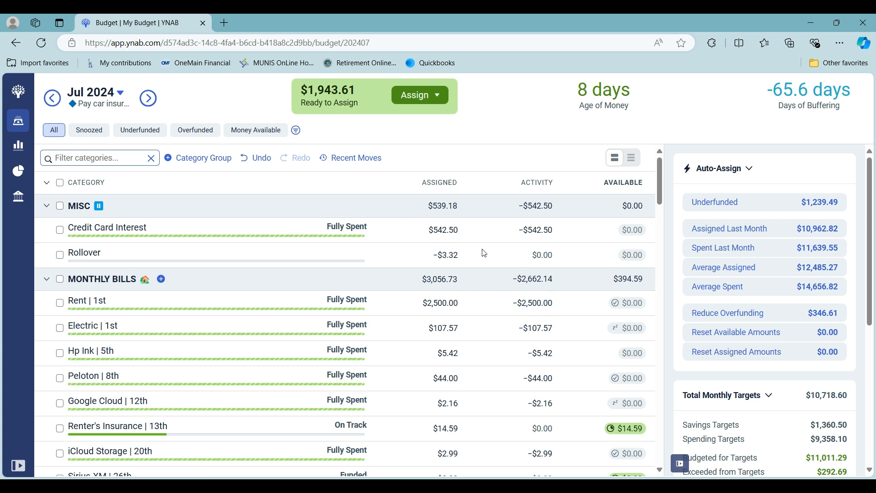
pyautogui.click(389, 256)
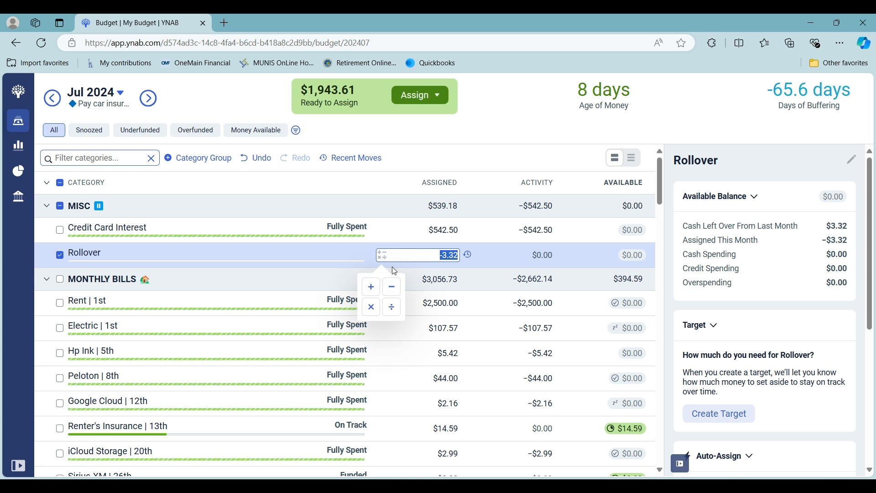
pyautogui.click(371, 287)
pyautogui.write('1')
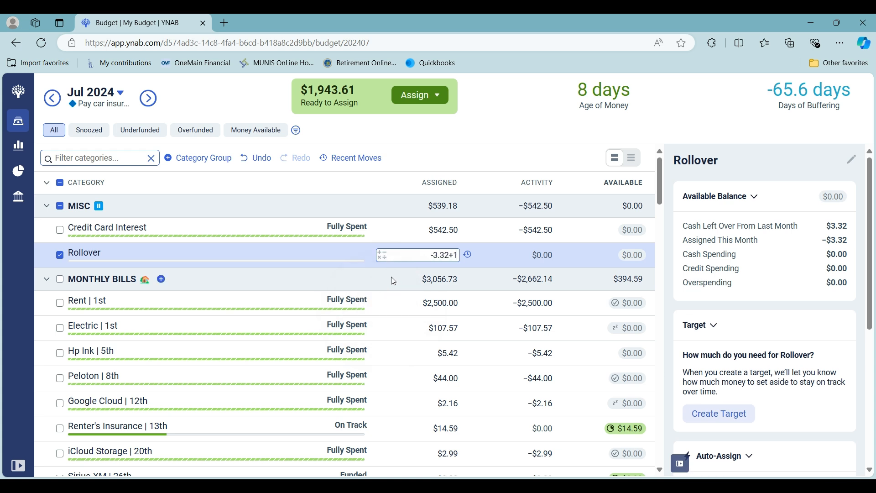
pyautogui.write('250')
pyautogui.press('Return')
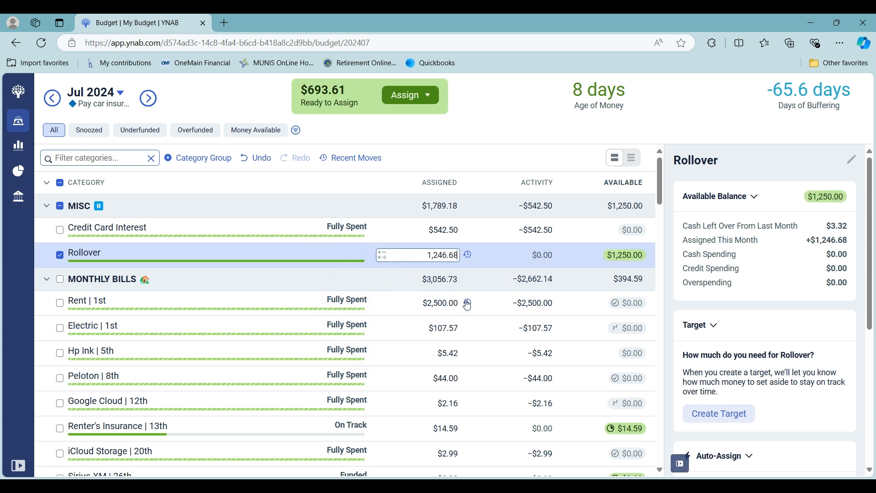
pyautogui.click(59, 258)
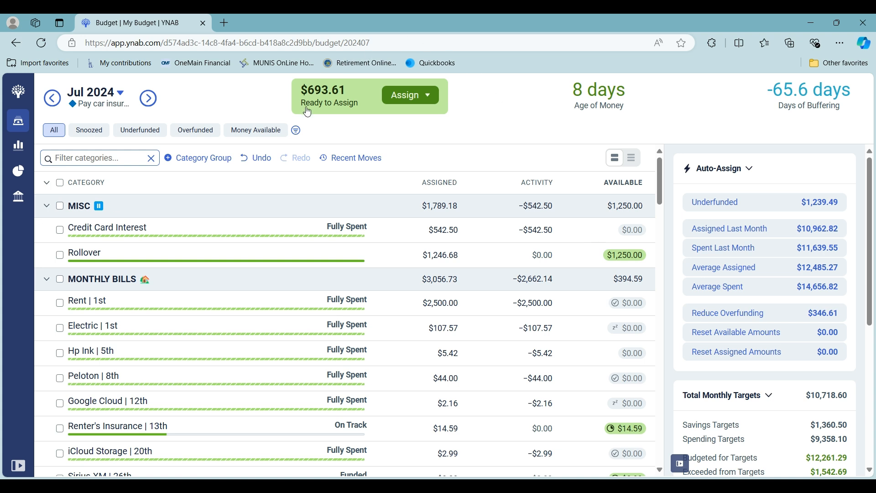
# Step: Auto-assign the underfunded $24.19 to the All Things Kids category under True Expenses, and deselect it
pyautogui.scroll(-10, 499, 225)
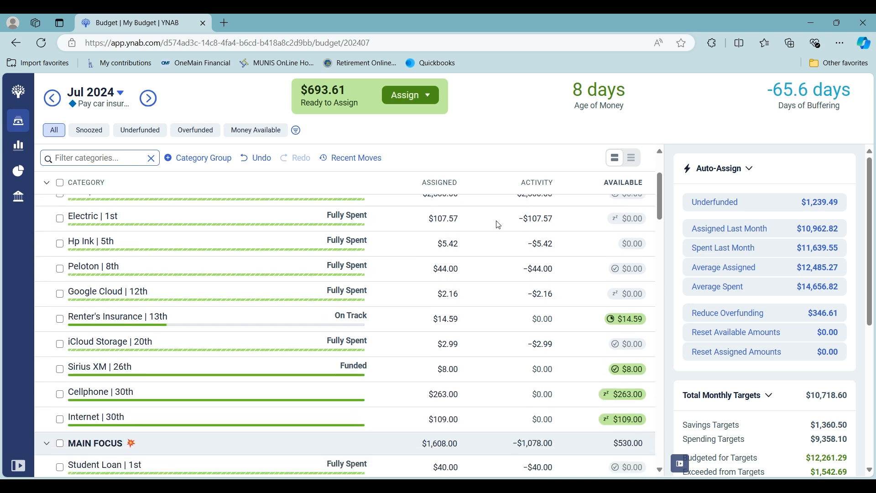
pyautogui.scroll(-15, 498, 225)
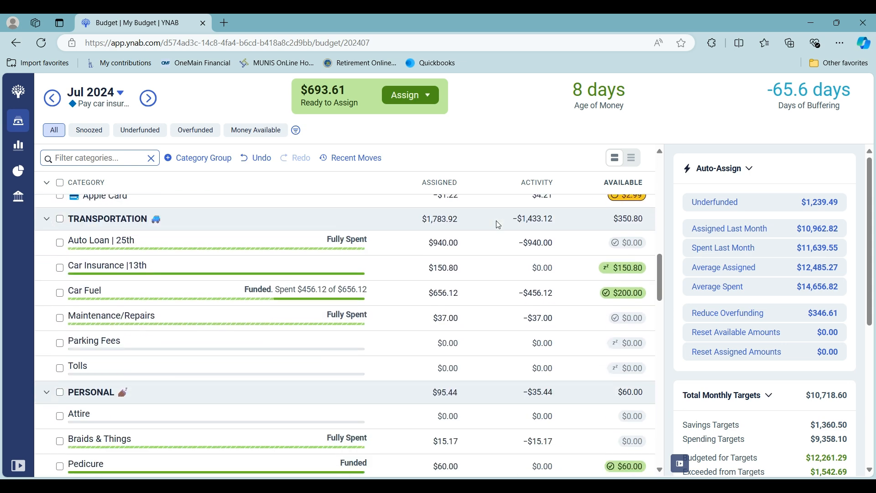
pyautogui.scroll(-12, 499, 225)
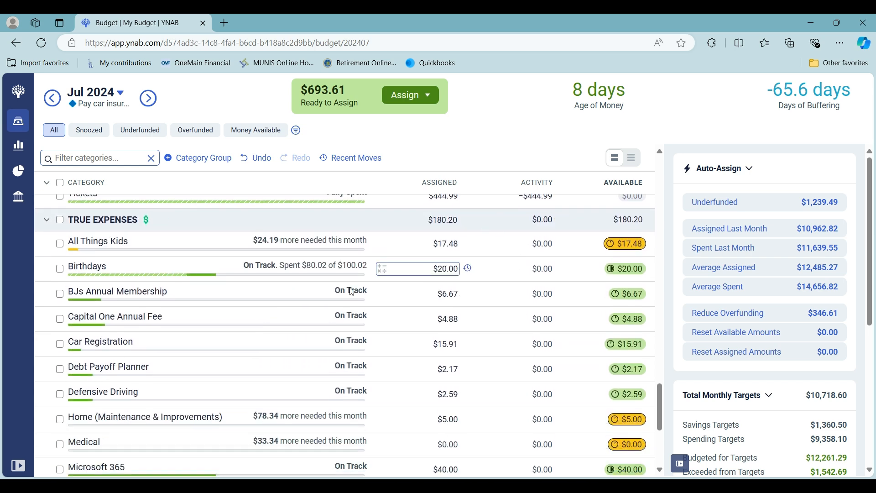
pyautogui.click(64, 247)
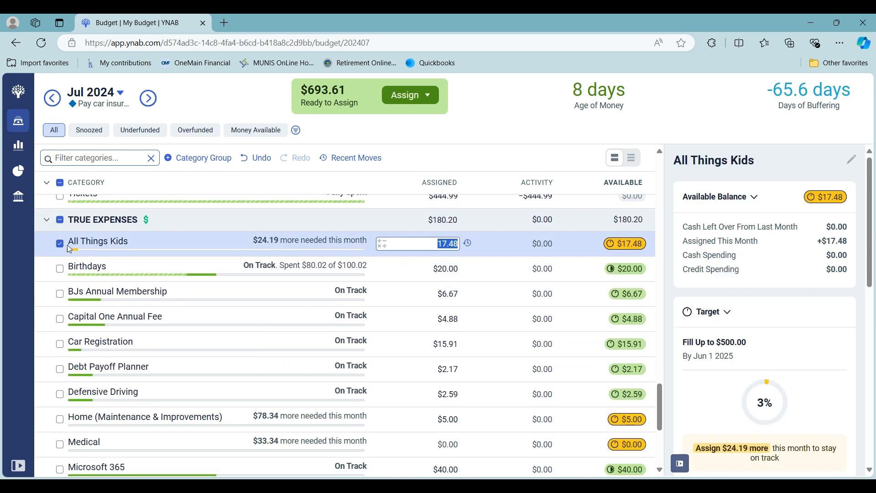
pyautogui.scroll(-5, 749, 405)
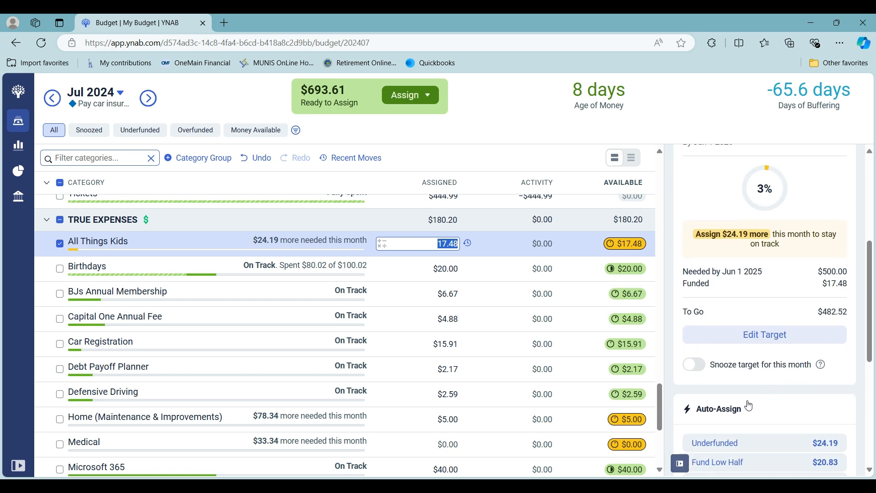
pyautogui.click(717, 444)
pyautogui.click(60, 244)
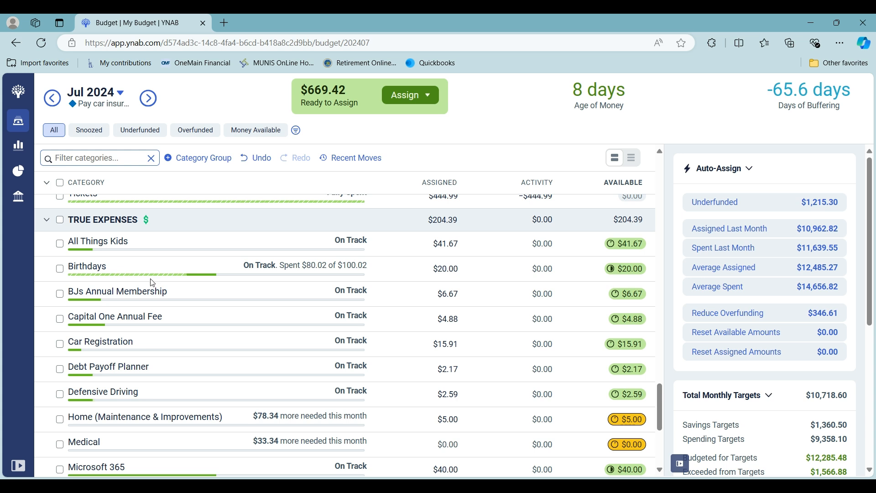
# Step: Auto-assign the underfunded $11.77 to the Personal Care (Clothing, Hair, Skin) category under True Expenses, and deselect it
pyautogui.scroll(-1, 152, 281)
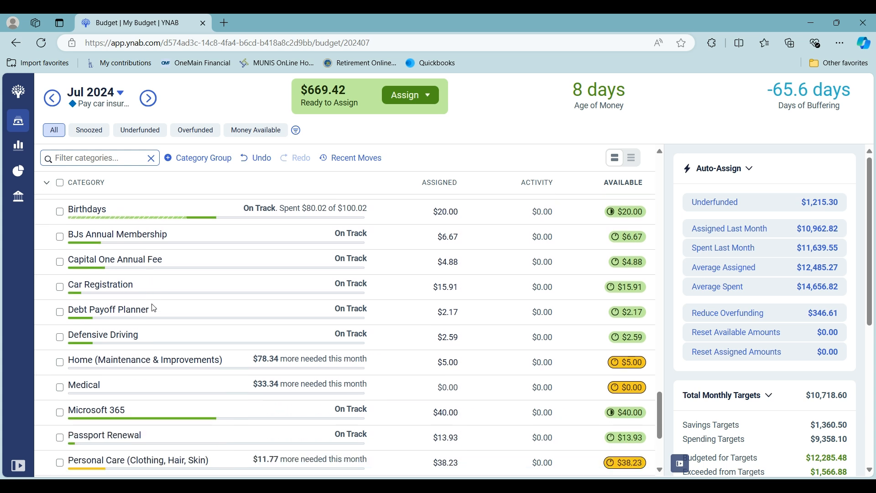
pyautogui.scroll(-1, 154, 304)
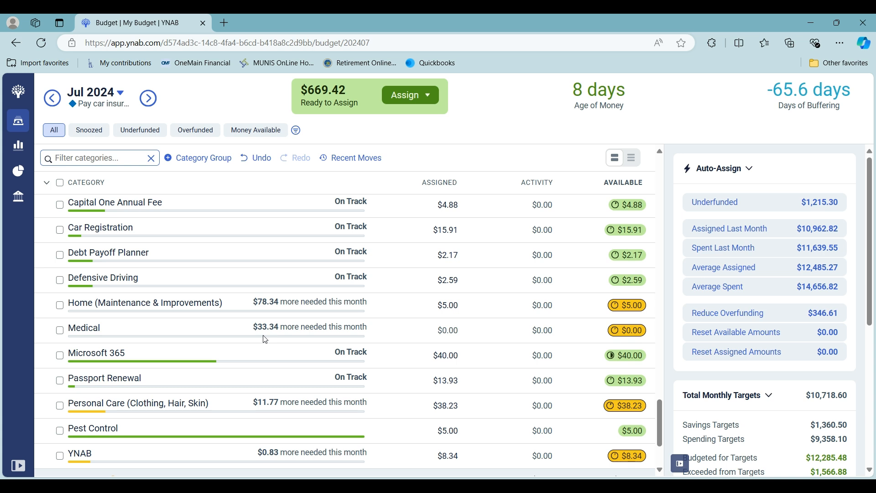
pyautogui.scroll(-1, 265, 340)
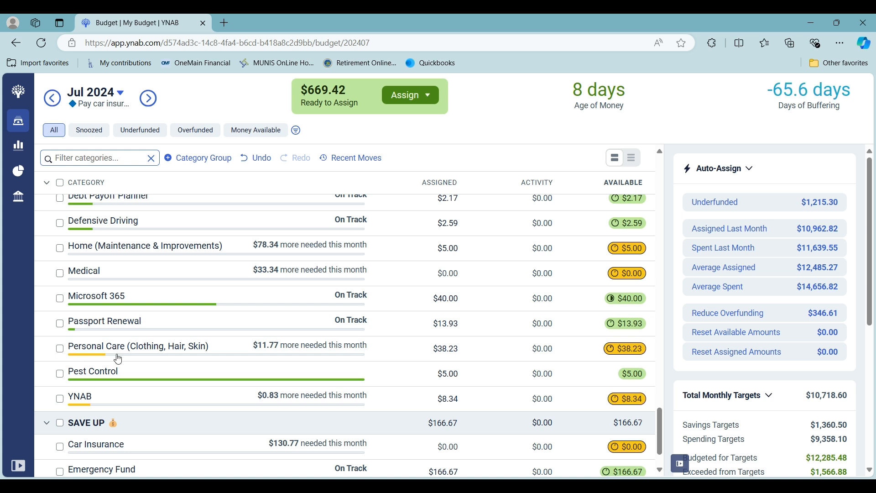
pyautogui.click(62, 351)
pyautogui.scroll(-3, 788, 446)
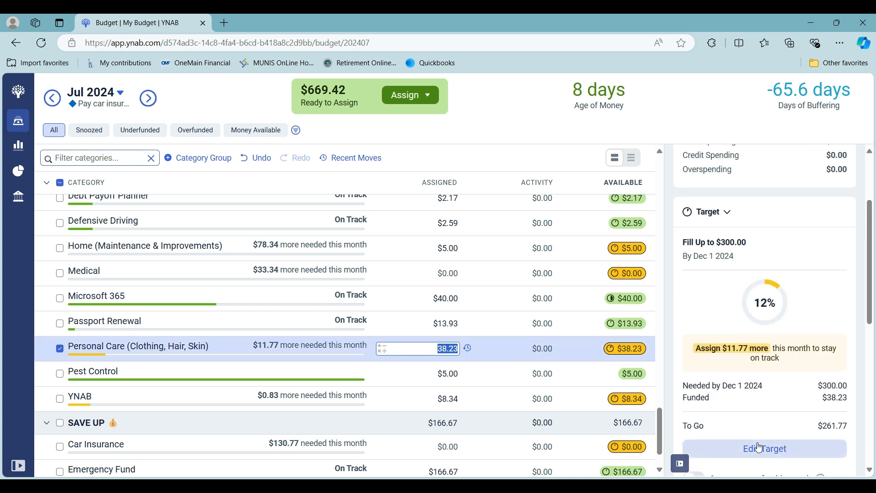
pyautogui.scroll(-3, 727, 438)
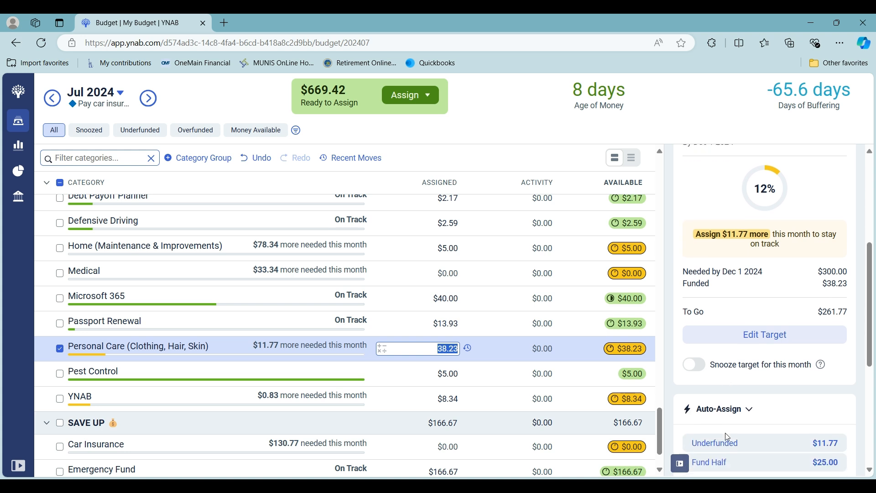
pyautogui.click(726, 447)
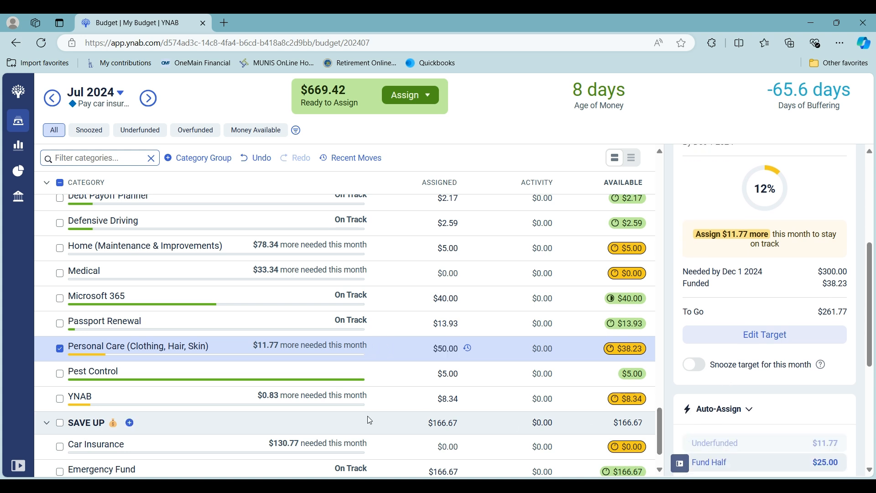
pyautogui.click(58, 350)
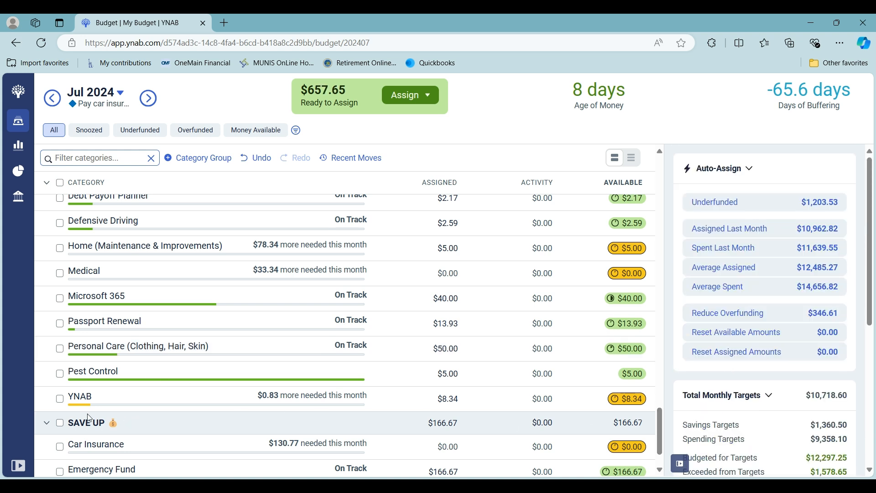
# Step: Auto-assign the underfunded $0.83 to the YNAB category under True Expenses, and deselect it
pyautogui.click(60, 400)
pyautogui.scroll(-2, 736, 440)
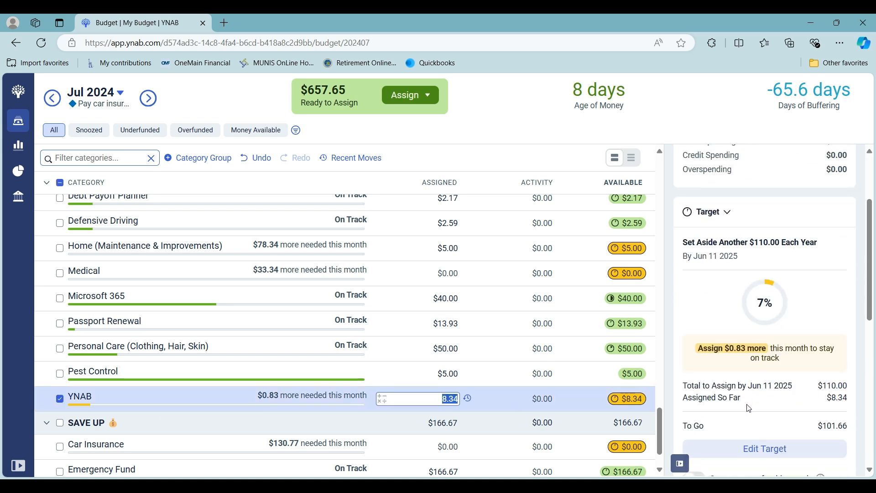
pyautogui.scroll(-3, 736, 440)
pyautogui.click(736, 441)
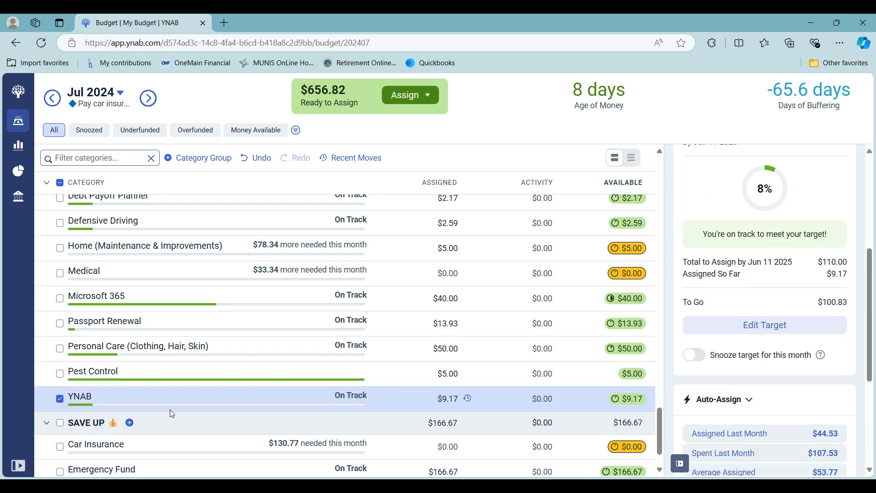
pyautogui.click(60, 399)
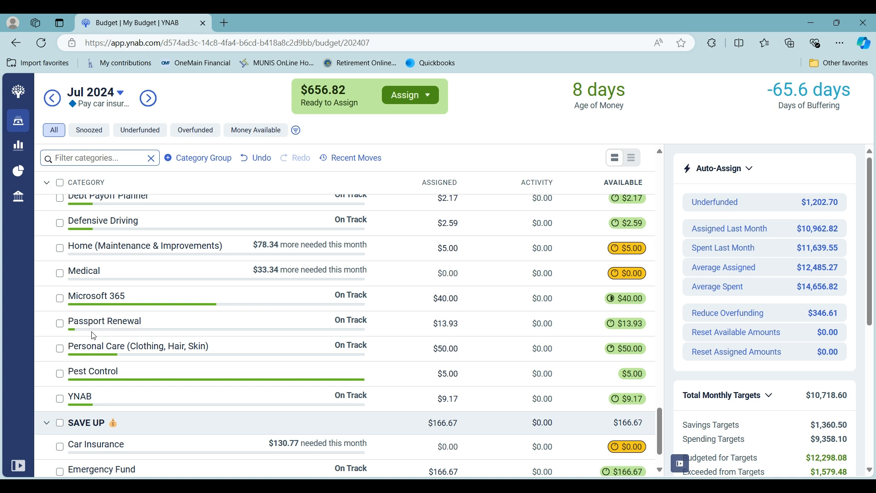
# Step: Review the Save Up group and the underfunded categories, and return to the full category list
pyautogui.scroll(-1, 98, 309)
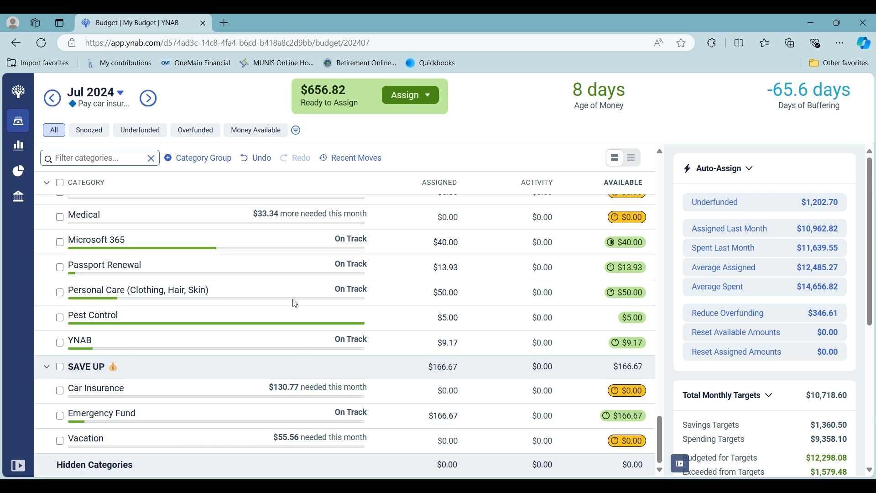
pyautogui.scroll(5, 293, 302)
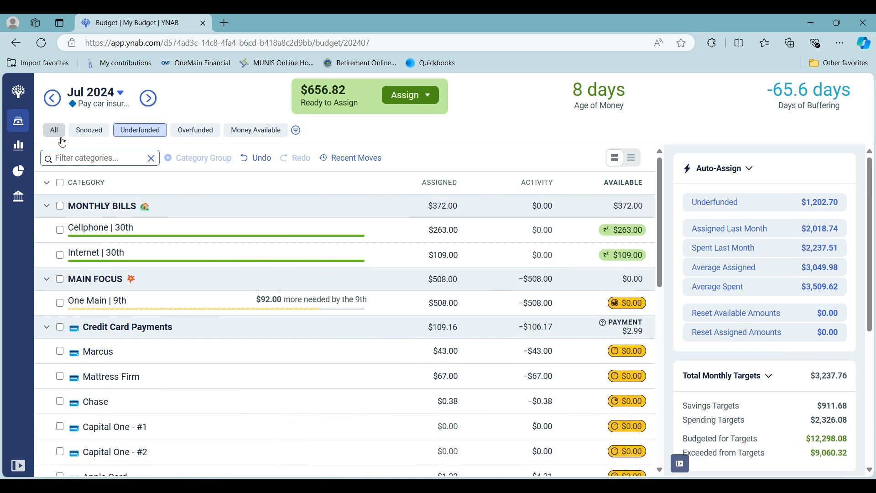
pyautogui.scroll(3, 97, 317)
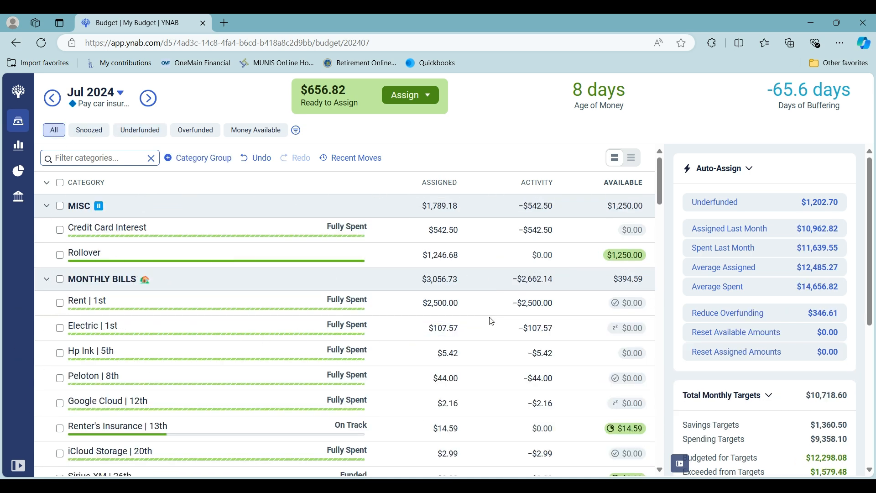
# Step: Check the Chase balance in the expanded account list, add $582.42 to the Chase card payment, and collapse the list with no category selected
pyautogui.click(18, 465)
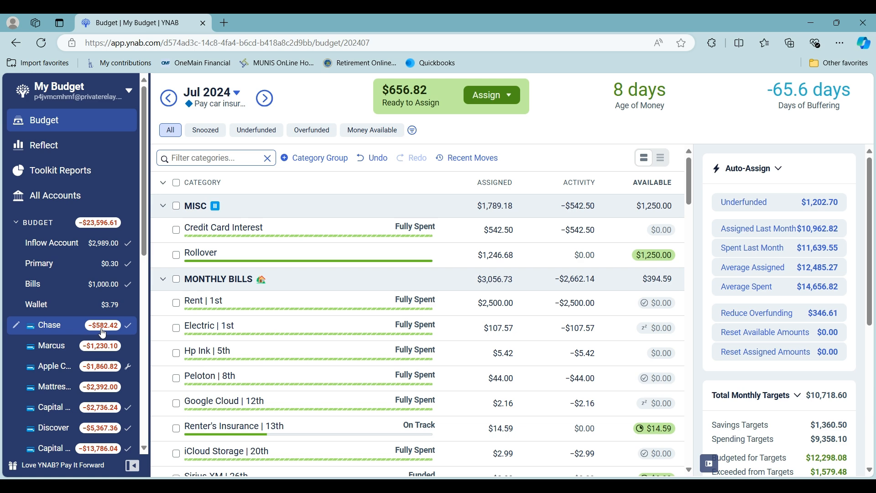
pyautogui.scroll(-3, 618, 387)
pyautogui.scroll(-10, 618, 387)
pyautogui.scroll(5, 618, 387)
pyautogui.scroll(1, 618, 387)
pyautogui.click(500, 402)
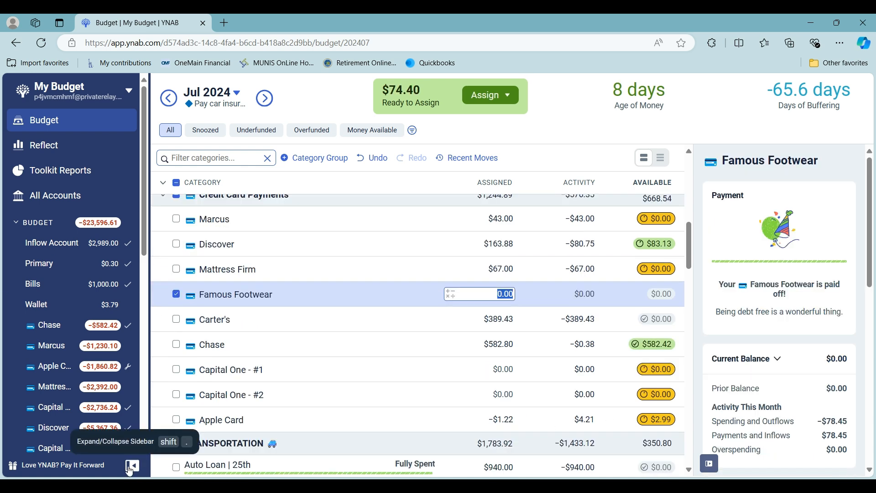
pyautogui.click(132, 466)
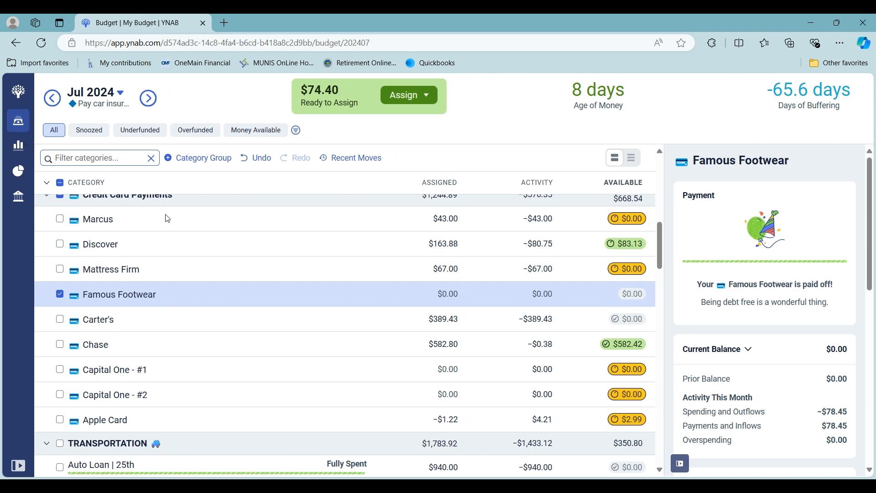
pyautogui.click(50, 133)
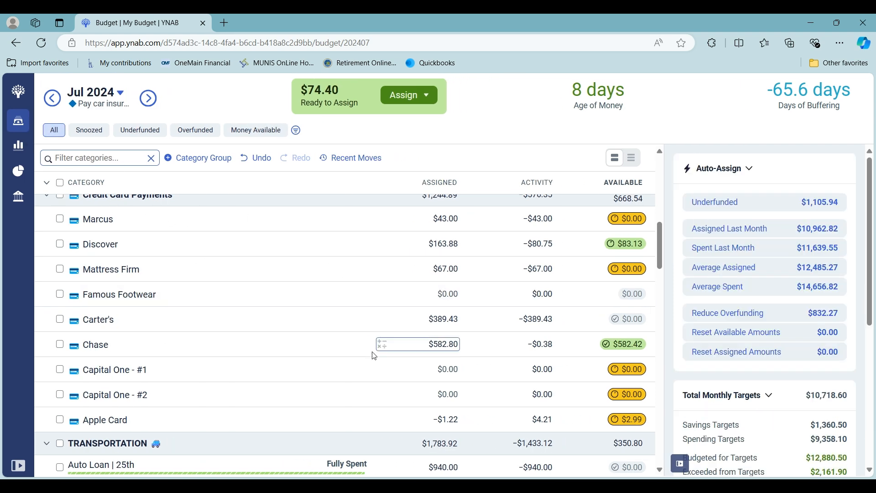
# Step: Auto-assign the underfunded $33.34 to the Medical category under True Expenses, and deselect it
pyautogui.scroll(-4, 375, 347)
pyautogui.scroll(-8, 374, 356)
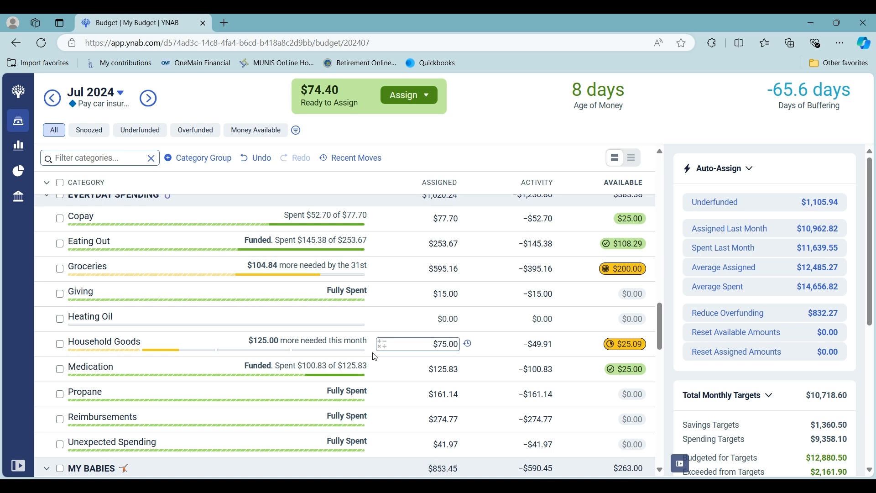
pyautogui.scroll(-18, 375, 356)
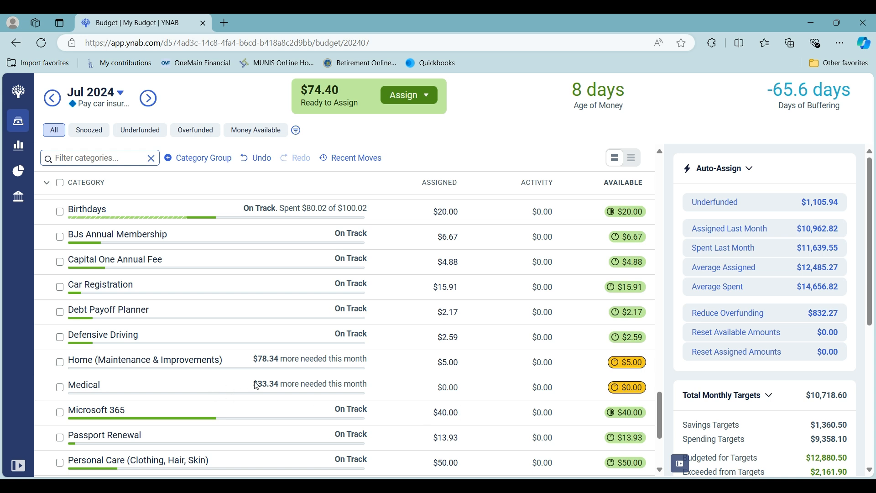
pyautogui.scroll(-4, 254, 386)
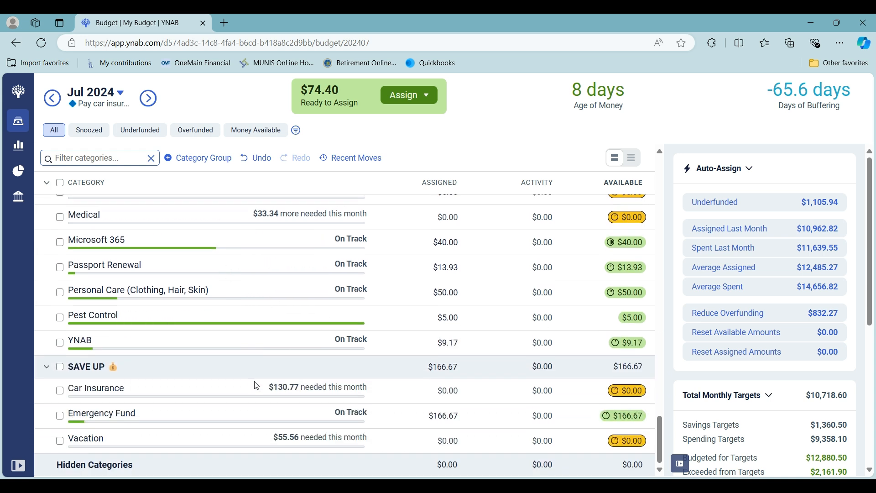
pyautogui.scroll(3, 257, 386)
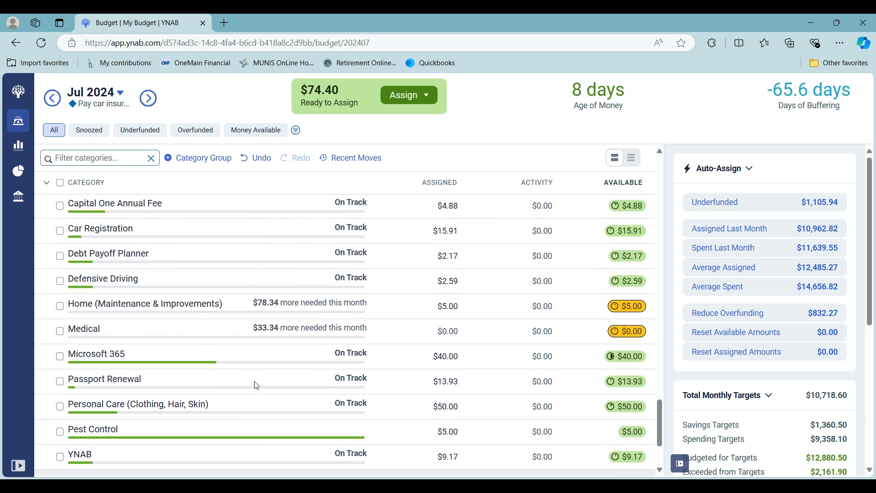
pyautogui.click(209, 333)
pyautogui.scroll(-3, 772, 416)
pyautogui.scroll(-3, 726, 439)
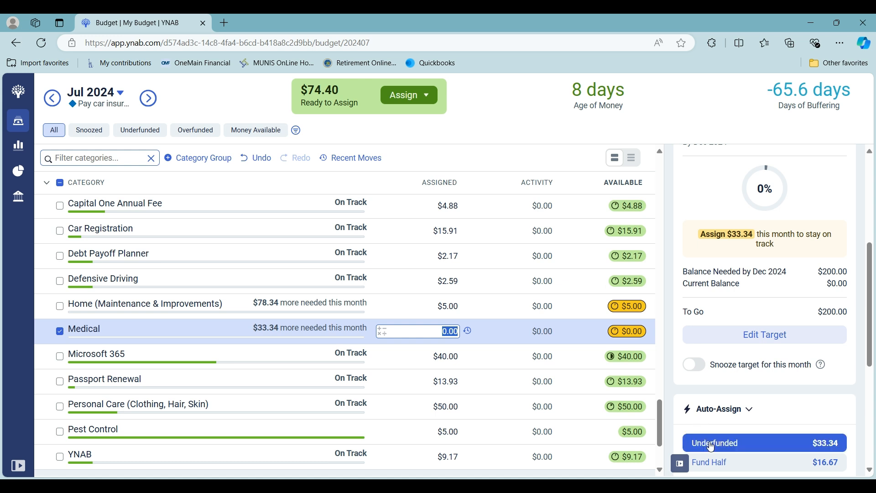
pyautogui.click(731, 443)
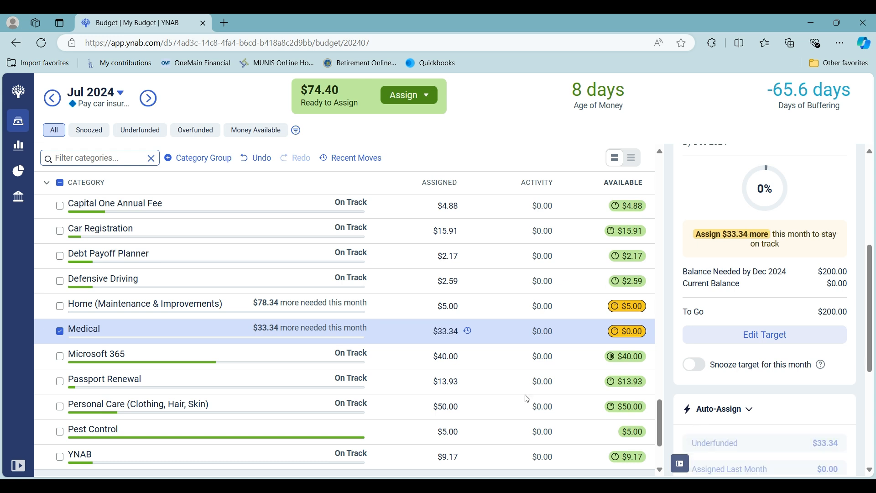
pyautogui.click(61, 331)
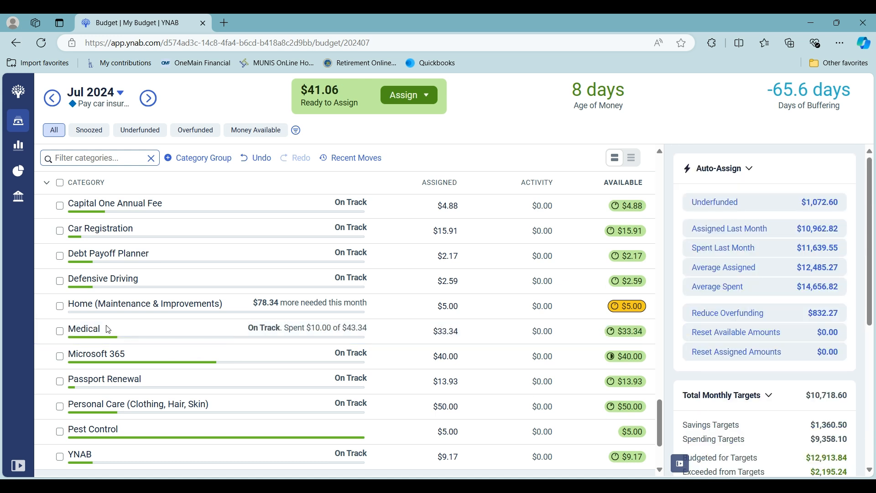
# Step: Manually assign the remaining $41.06 to the Home (Maintenance & Improvements) category under True Expenses, and deselect it
pyautogui.click(60, 307)
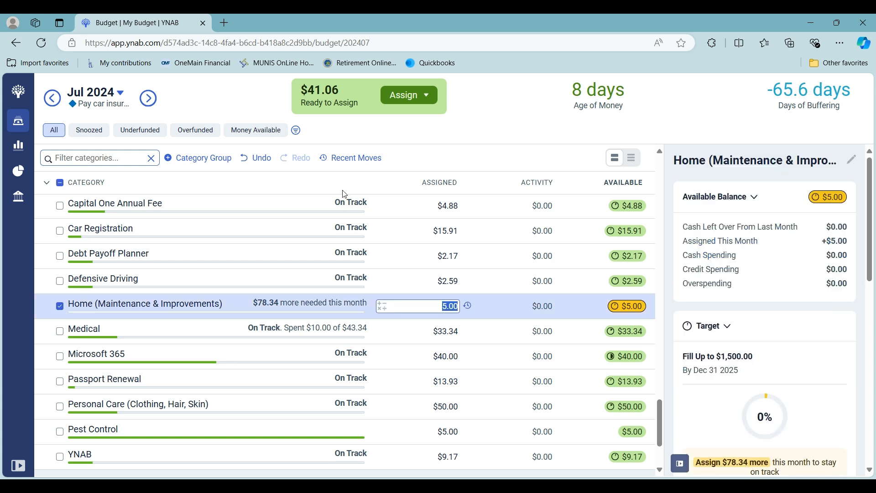
pyautogui.click(393, 97)
pyautogui.click(347, 224)
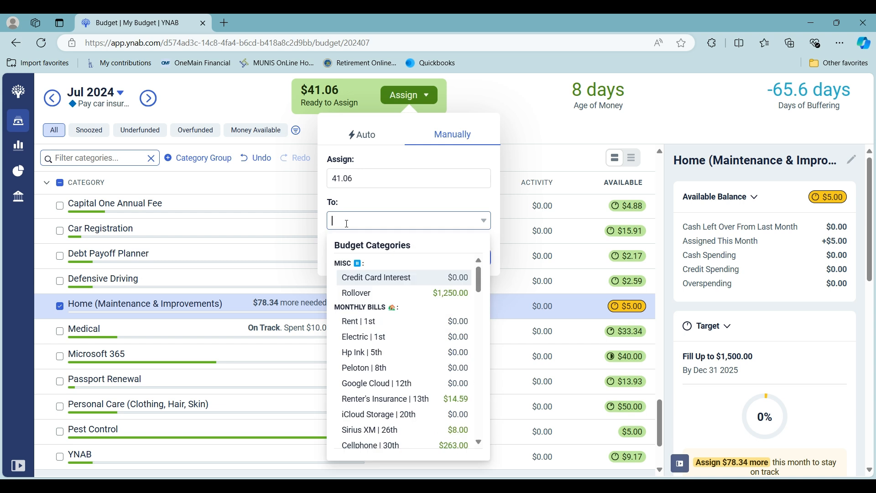
pyautogui.write('home')
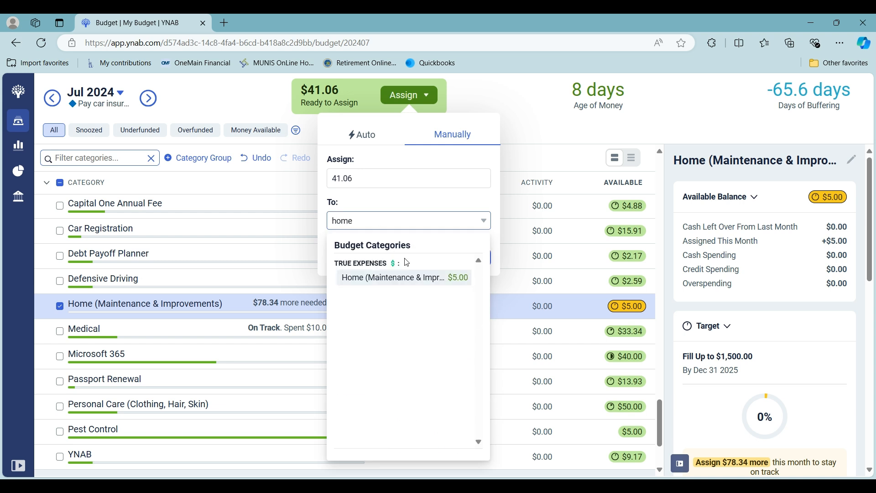
pyautogui.click(447, 279)
pyautogui.click(466, 258)
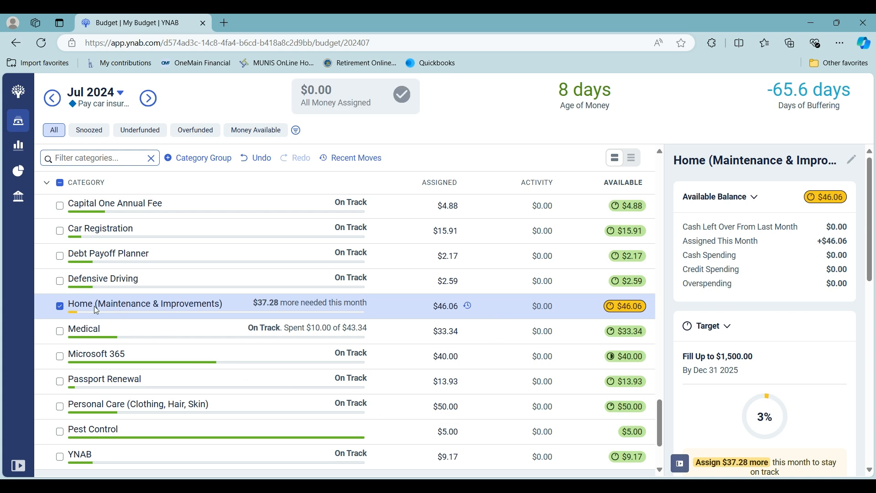
pyautogui.click(60, 307)
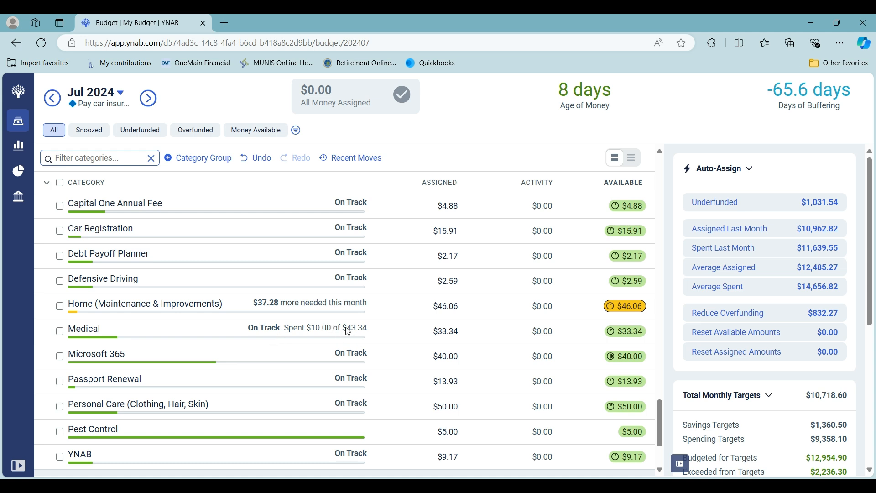
# Step: Review the funding of the category groups from True Expenses back up to Misc
pyautogui.scroll(2, 353, 309)
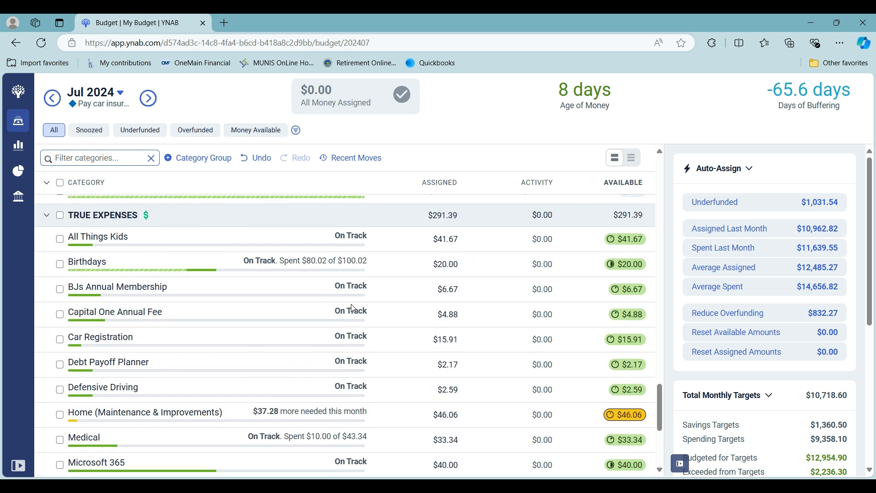
pyautogui.scroll(6, 353, 308)
pyautogui.scroll(4, 354, 309)
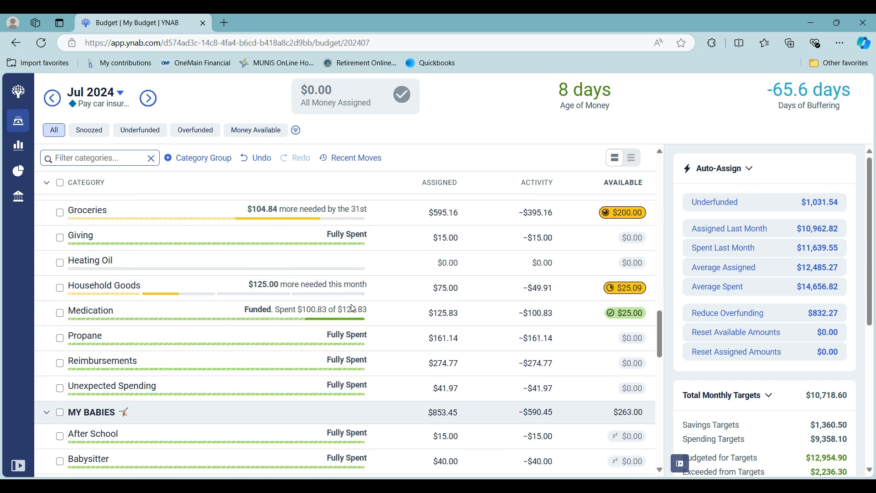
pyautogui.scroll(10, 353, 308)
pyautogui.scroll(5, 353, 308)
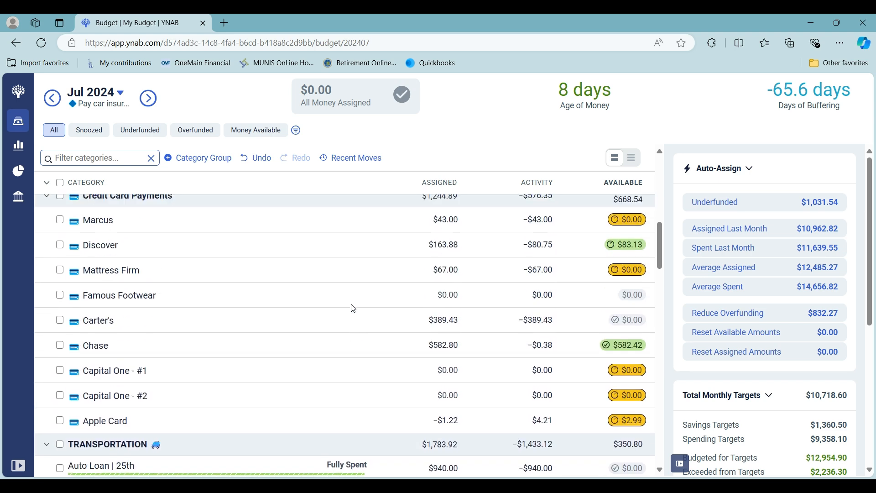
pyautogui.scroll(10, 354, 309)
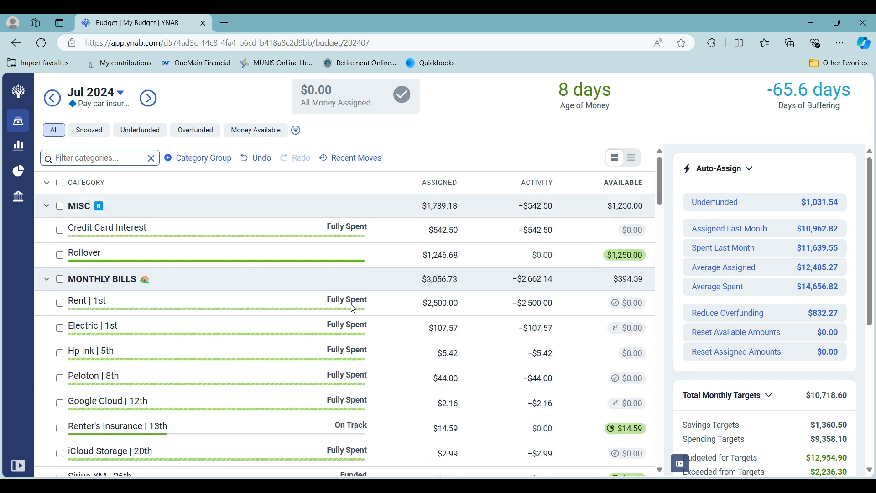